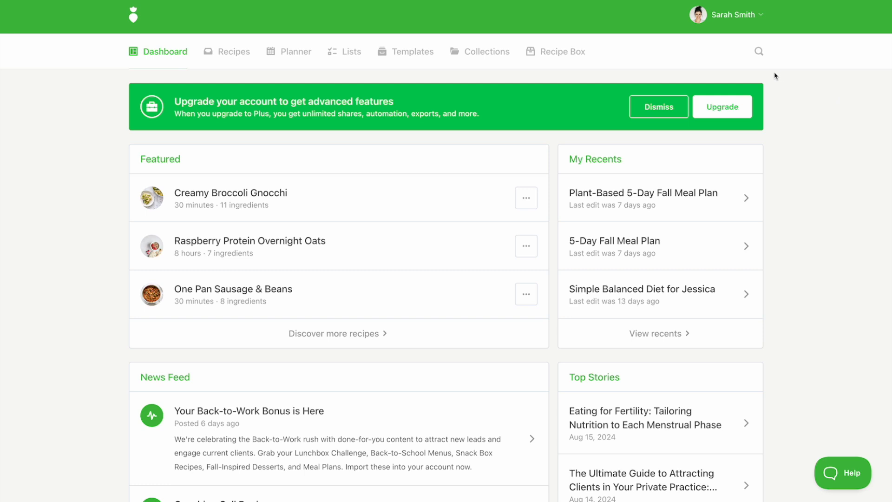
Filter the recipe library by the tags sugarfree, beeffree, grainfree and breakfast.
{"action": "left_click", "coordinate": [232, 53]}
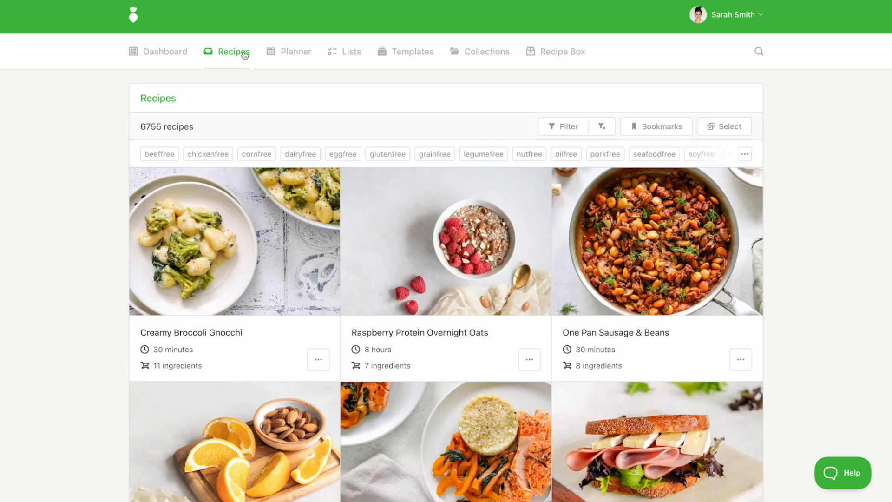
{"action": "left_click", "coordinate": [550, 130]}
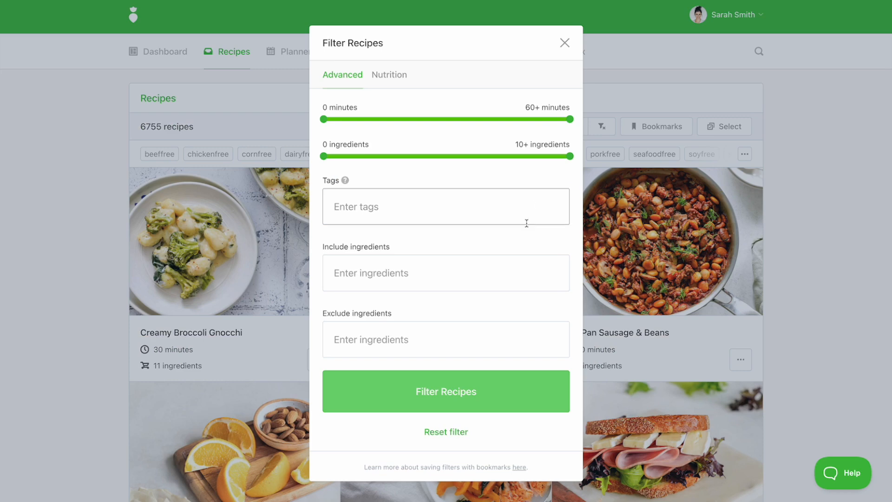
{"action": "left_click", "coordinate": [502, 215]}
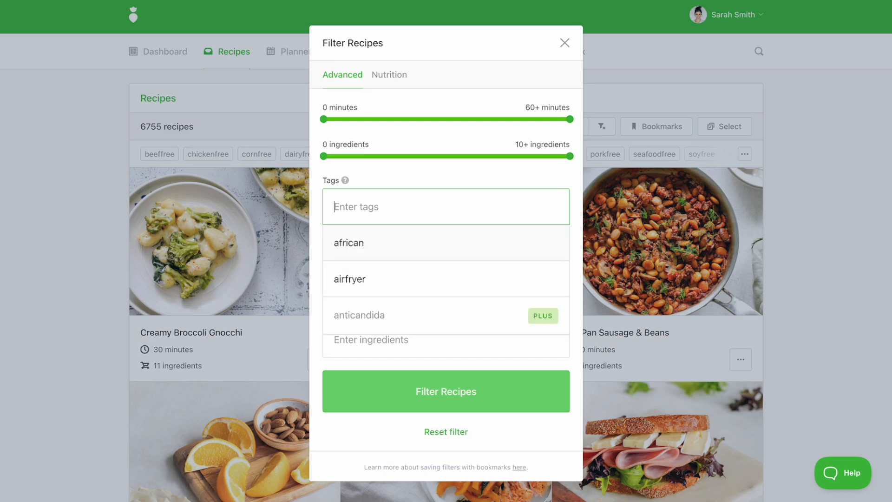
{"action": "type", "text": "sug"}
{"action": "left_click", "coordinate": [498, 239]}
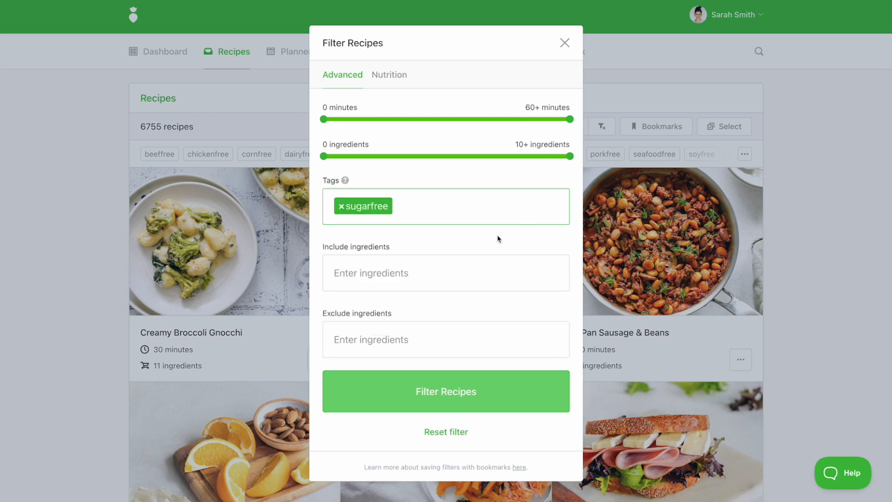
{"action": "type", "text": "beef"}
{"action": "left_click", "coordinate": [489, 274]}
{"action": "type", "text": "grain"}
{"action": "left_click", "coordinate": [481, 257]}
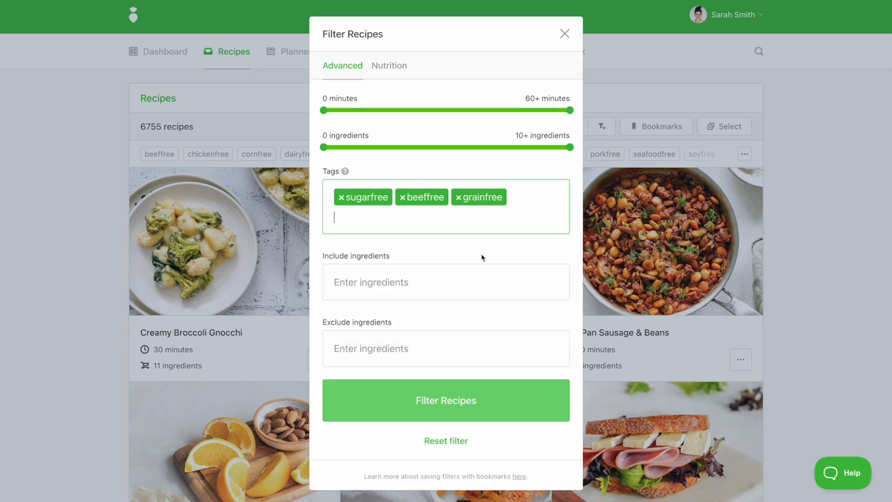
{"action": "type", "text": "bre"}
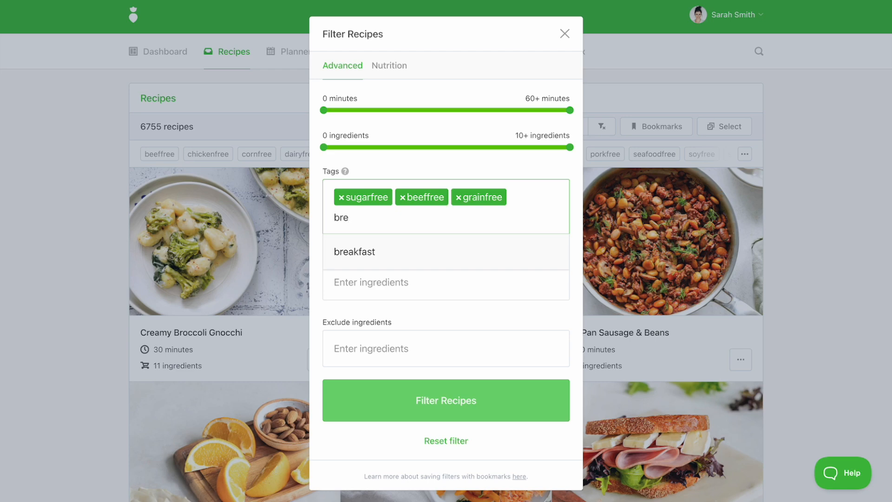
{"action": "left_click", "coordinate": [473, 251]}
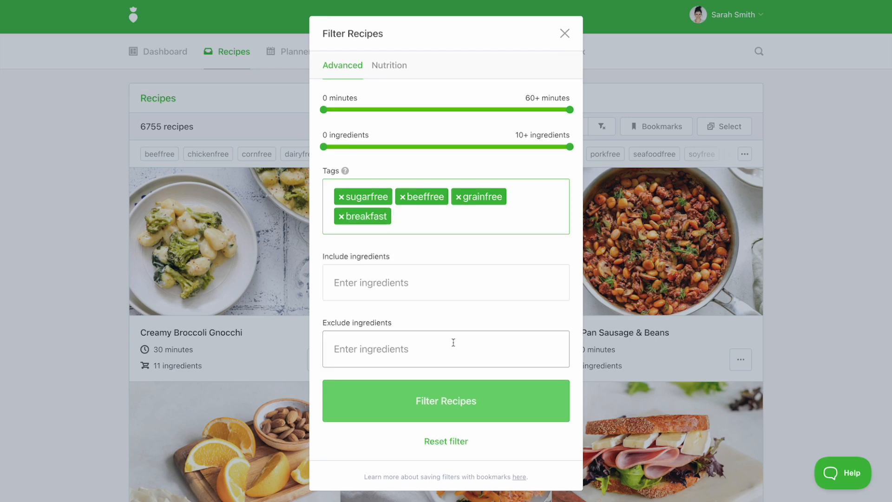
{"action": "left_click", "coordinate": [454, 405]}
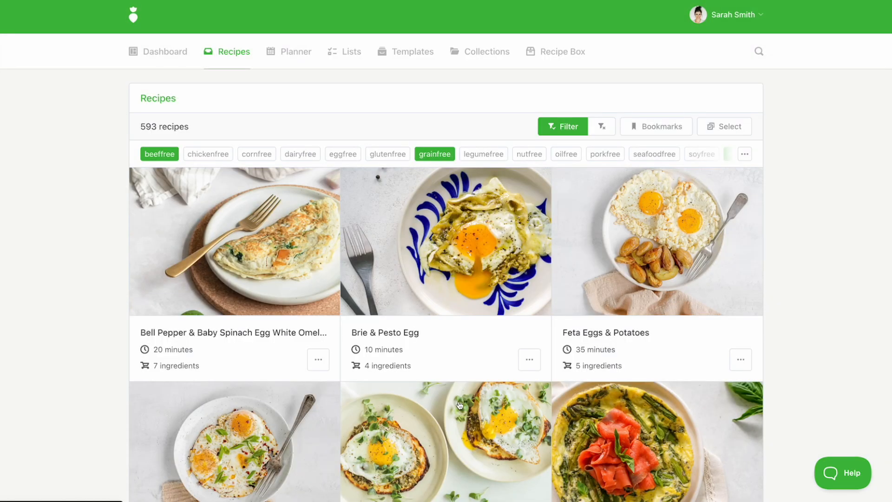
Add the Brie & Pesto Egg recipe to a new collection titled with the client's first name in possessive form followed by "Meal Planning Guide".
{"action": "scroll", "coordinate": [460, 405], "scroll_direction": "down", "scroll_amount": 2}
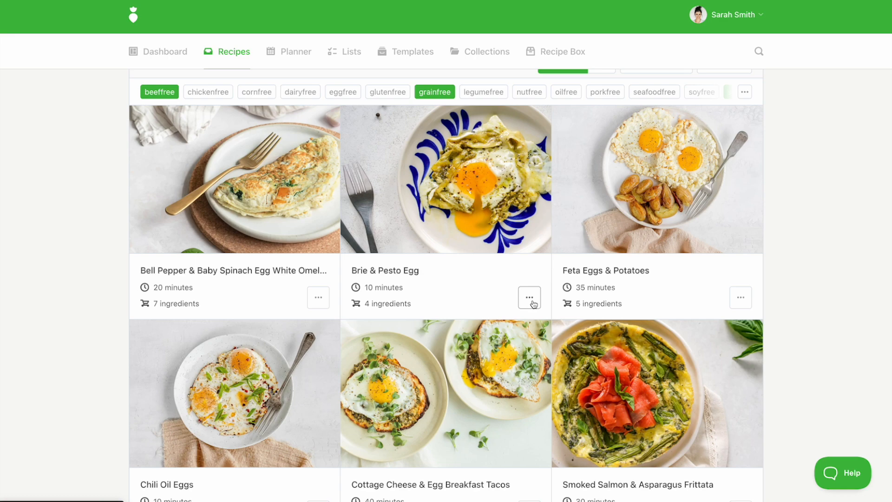
{"action": "left_click", "coordinate": [533, 304]}
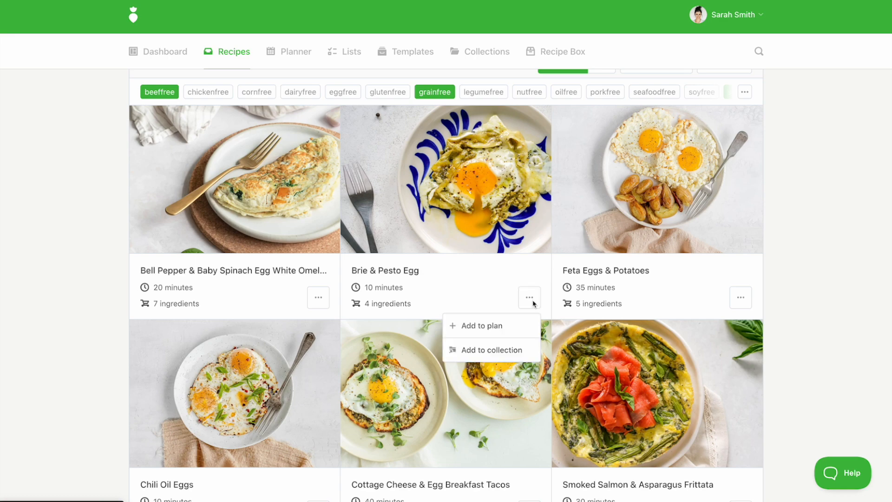
{"action": "left_click", "coordinate": [494, 350]}
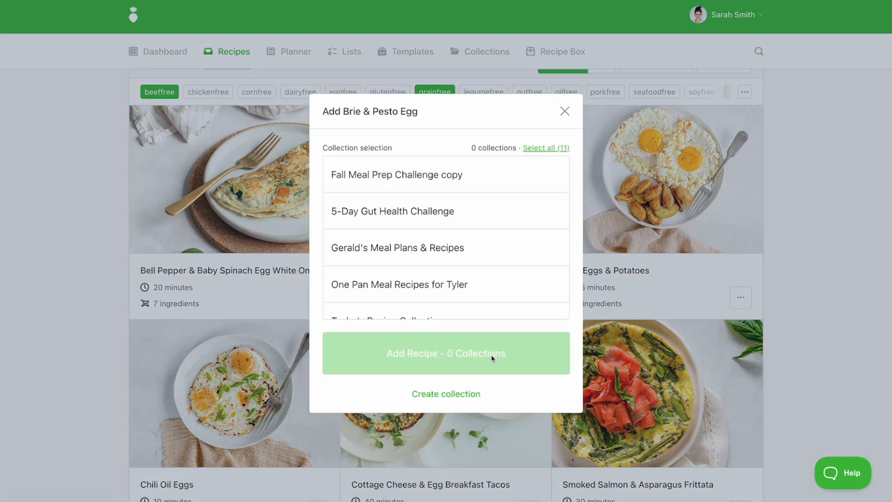
{"action": "left_click", "coordinate": [445, 393]}
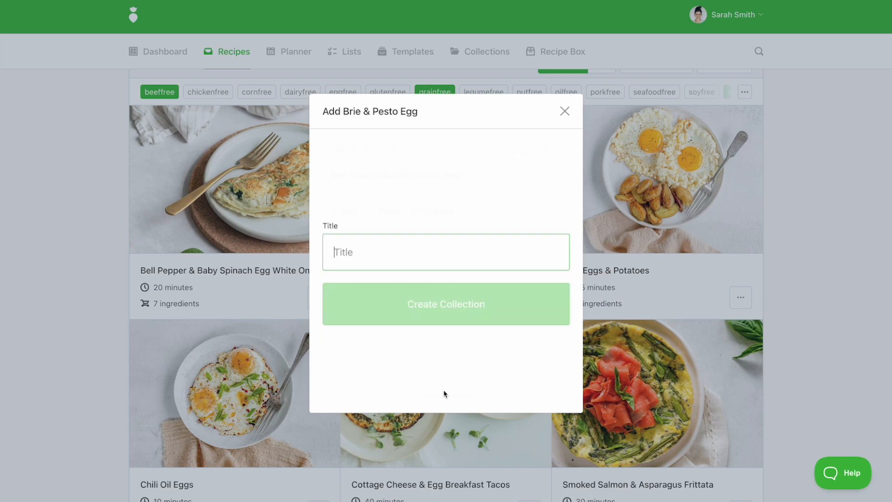
{"action": "type", "text": "Geri's Meal Plan ni"}
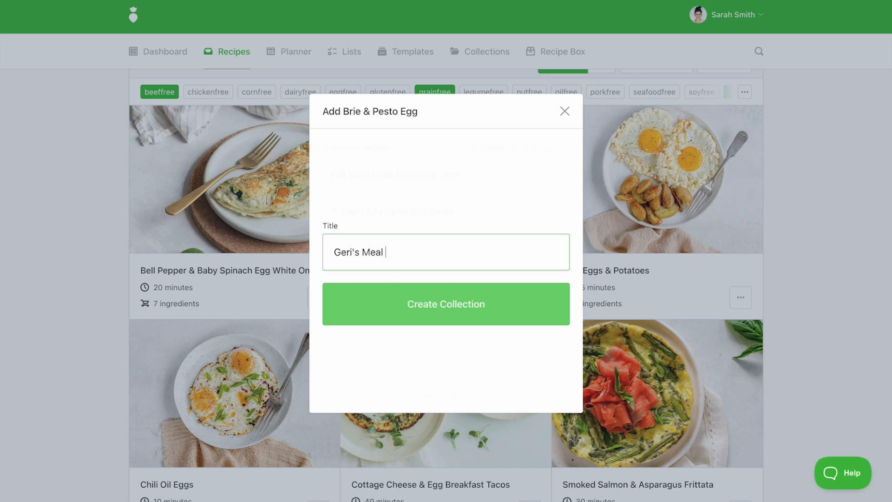
{"action": "key", "text": "BackSpace"}
{"action": "key", "text": "BackSpace"}
{"action": "type", "text": "ning PSu"}
{"action": "key", "text": "BackSpace"}
{"action": "key", "text": "BackSpace"}
{"action": "key", "text": "BackSpace"}
{"action": "key", "text": "BackSpace"}
{"action": "type", "text": "Guide"}
{"action": "left_click", "coordinate": [472, 319]}
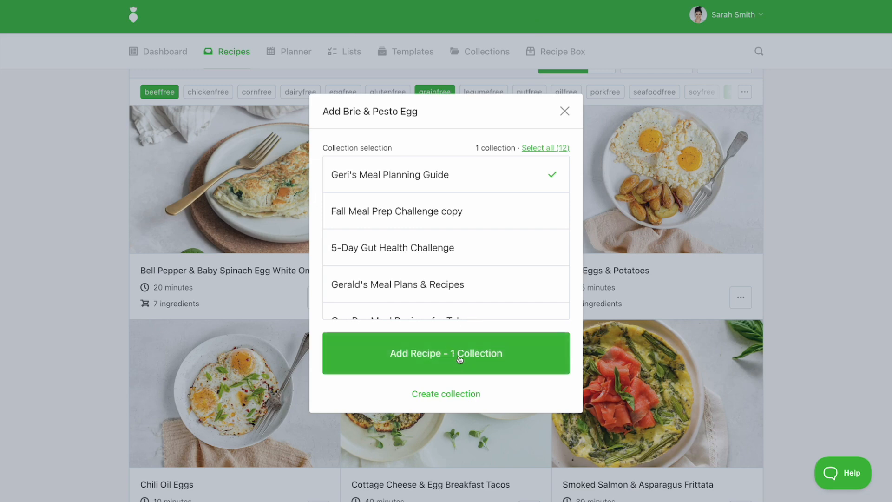
{"action": "left_click", "coordinate": [458, 358]}
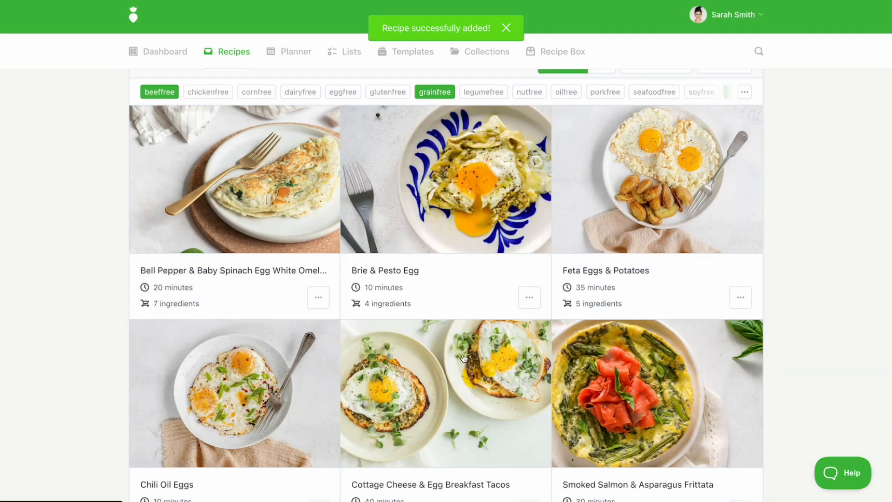
Switch on multiple selection and select Feta Eggs & Potatoes, Chili Oil Eggs and Cottage Cheese & Egg Breakfast Tacos.
{"action": "scroll", "coordinate": [463, 357], "scroll_direction": "up", "scroll_amount": 2}
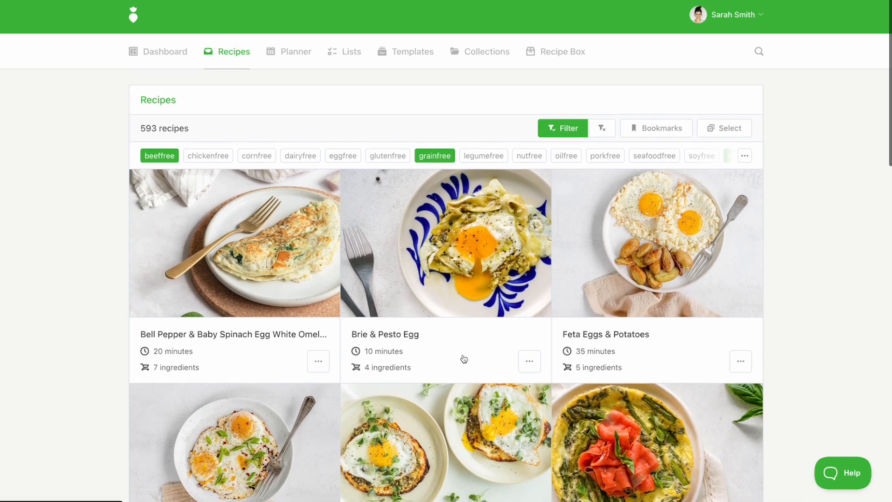
{"action": "left_click", "coordinate": [725, 124]}
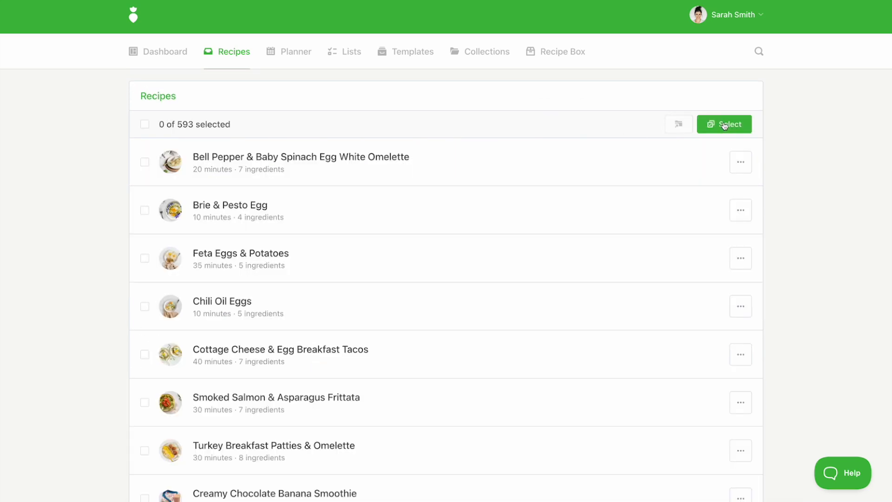
{"action": "left_click", "coordinate": [144, 258]}
{"action": "left_click", "coordinate": [145, 309]}
{"action": "left_click", "coordinate": [145, 354]}
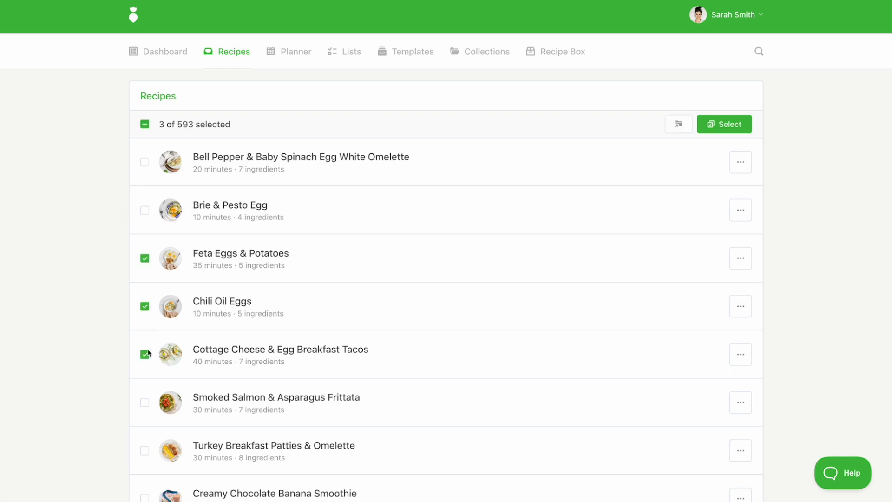
Extend the selection to all listed recipes, load the next batch and include it in the selection.
{"action": "left_click", "coordinate": [145, 124]}
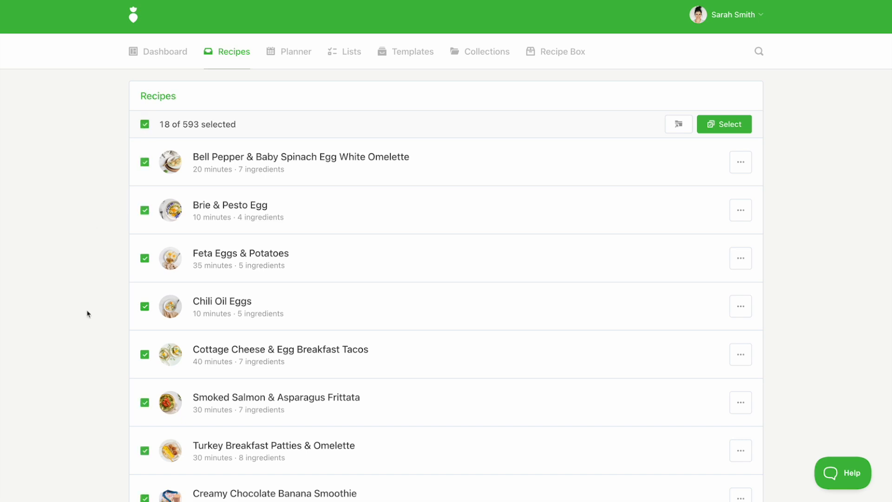
{"action": "scroll", "coordinate": [86, 315], "scroll_direction": "down", "scroll_amount": 5}
{"action": "scroll", "coordinate": [86, 315], "scroll_direction": "down", "scroll_amount": 12}
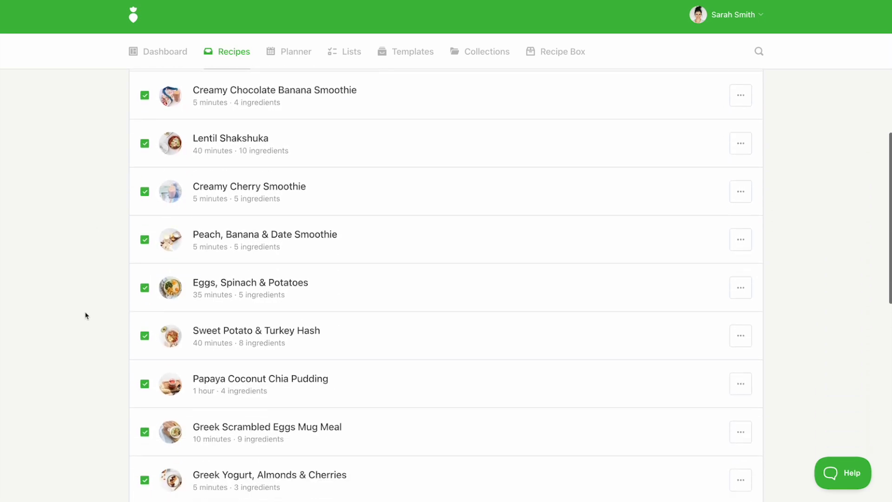
{"action": "scroll", "coordinate": [86, 315], "scroll_direction": "down", "scroll_amount": 3}
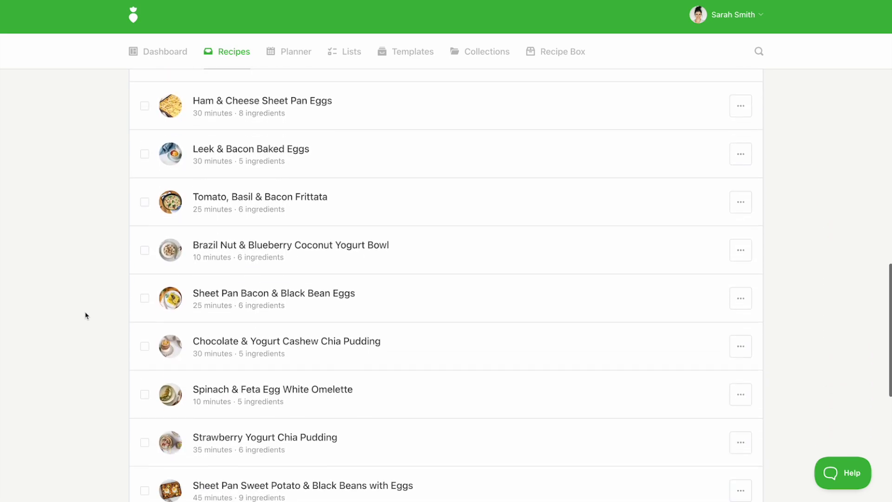
{"action": "scroll", "coordinate": [85, 313], "scroll_direction": "up", "scroll_amount": 15}
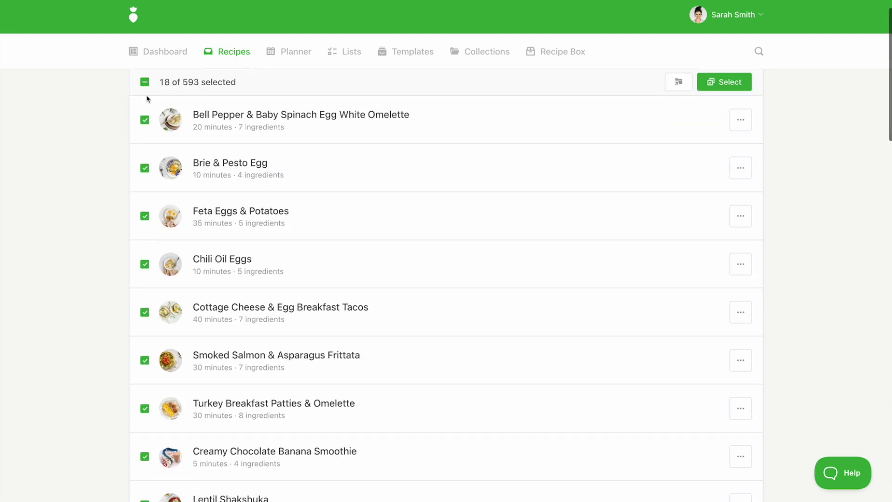
{"action": "left_click", "coordinate": [144, 87]}
Add the 36 selected recipes to the client's Meal Planning Guide collection.
{"action": "scroll", "coordinate": [698, 148], "scroll_direction": "up", "scroll_amount": 2}
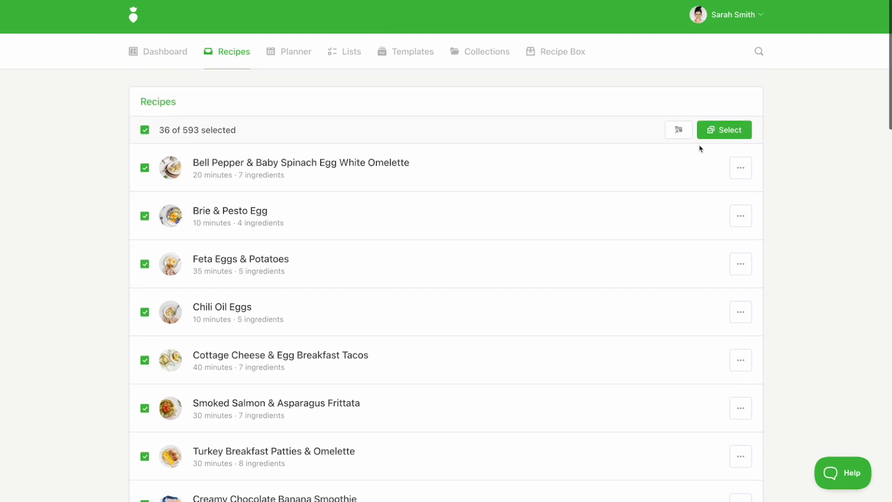
{"action": "left_click", "coordinate": [681, 128]}
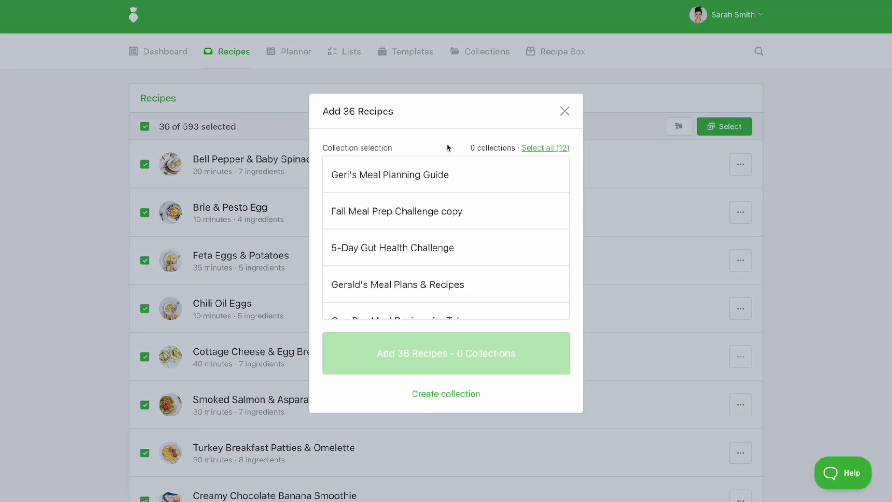
{"action": "left_click", "coordinate": [425, 171]}
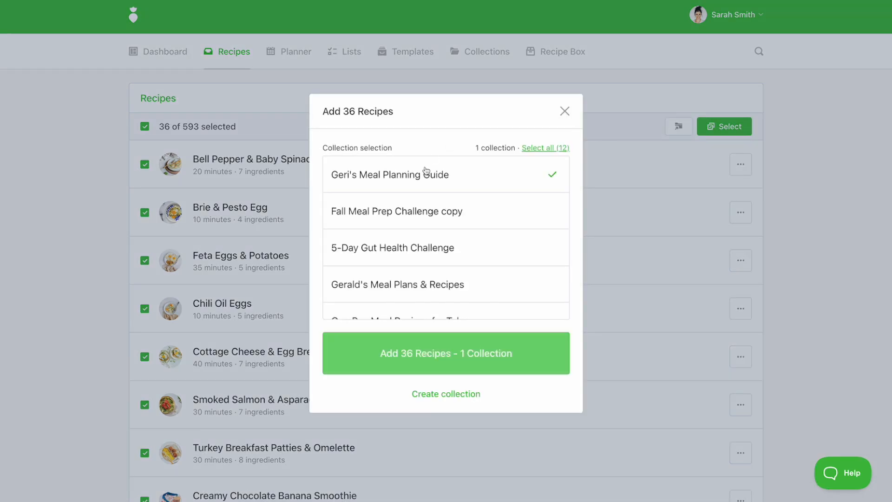
{"action": "left_click", "coordinate": [421, 366]}
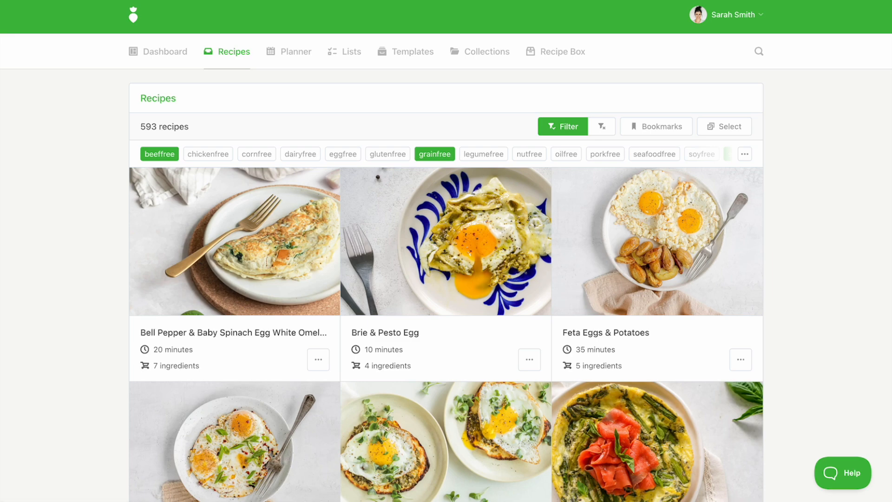
Start a new plan in the planner, titled with the client's first name in possessive form followed by "Meal Plan".
{"action": "left_click", "coordinate": [274, 50]}
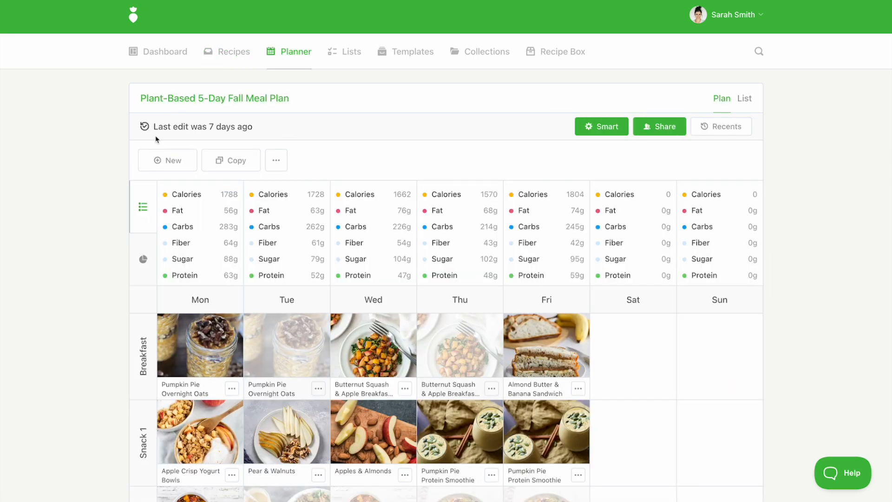
{"action": "left_click", "coordinate": [161, 158]}
{"action": "left_click", "coordinate": [414, 201]}
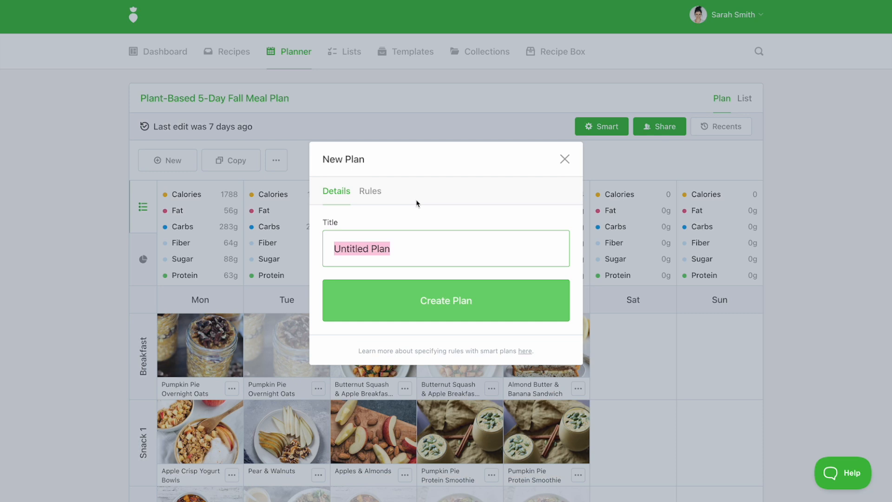
{"action": "type", "text": "Geri'"}
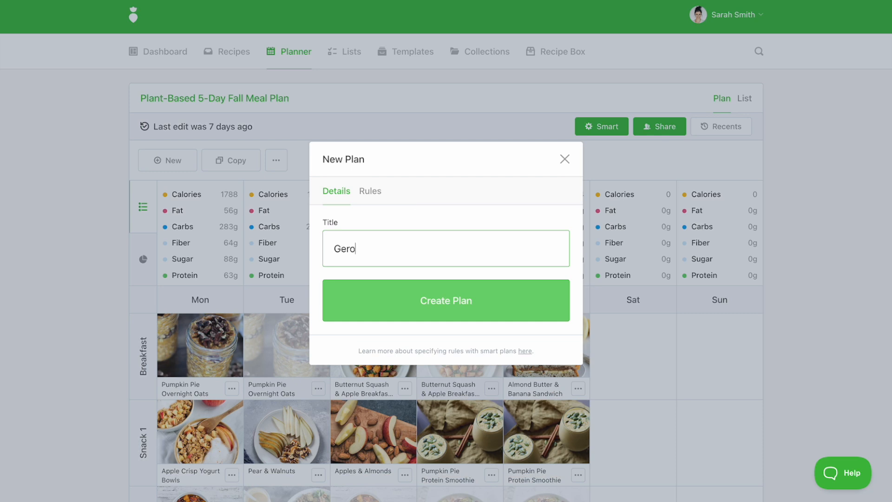
{"action": "type", "text": "s Meal PLan"}
{"action": "key", "text": "BackSpace"}
{"action": "key", "text": "BackSpace"}
{"action": "key", "text": "BackSpace"}
{"action": "type", "text": "lan"}
Set the new plan's rules to the tags sugarfree, beeffree and grainfree, and create the plan.
{"action": "left_click", "coordinate": [381, 185]}
{"action": "left_click", "coordinate": [421, 243]}
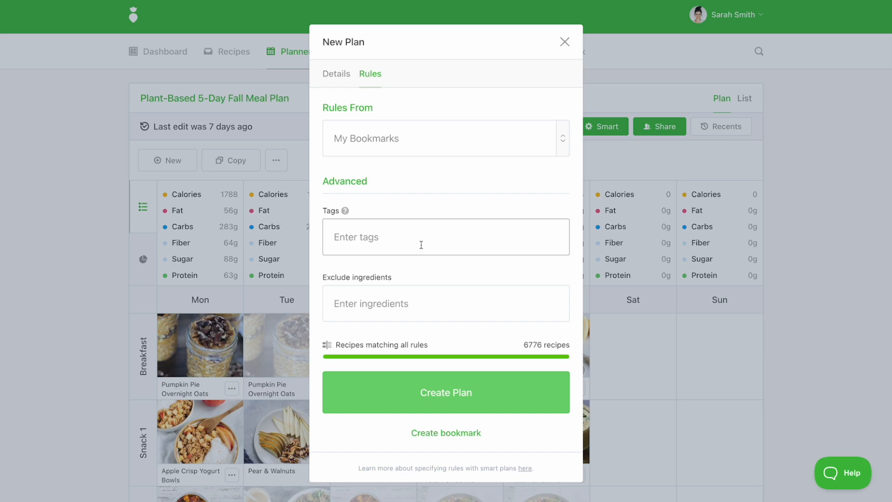
{"action": "type", "text": "sug"}
{"action": "left_click", "coordinate": [411, 271]}
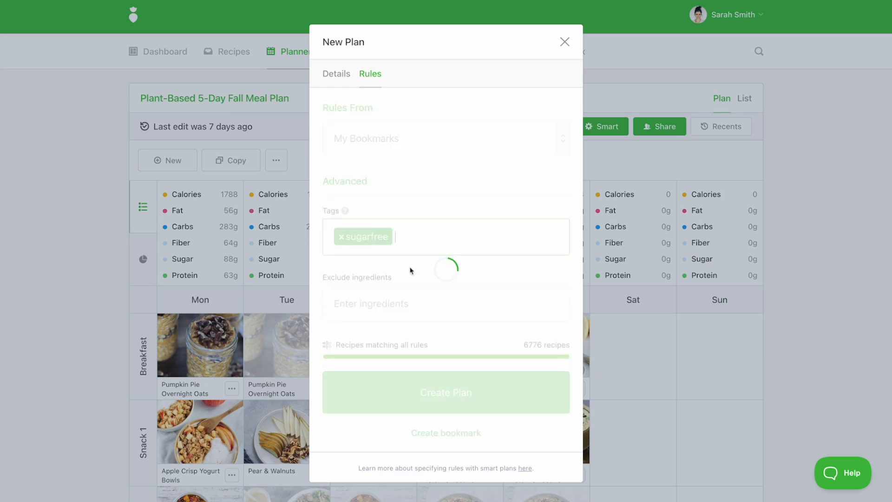
{"action": "type", "text": "be"}
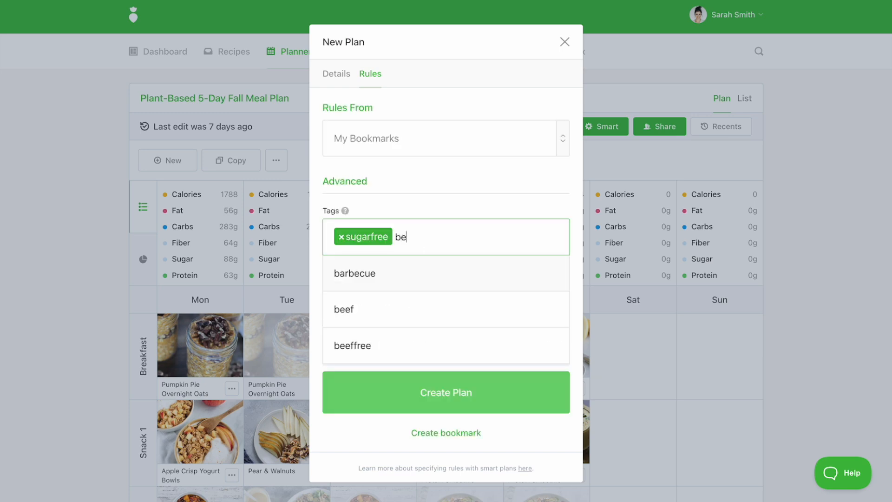
{"action": "type", "text": "ef"}
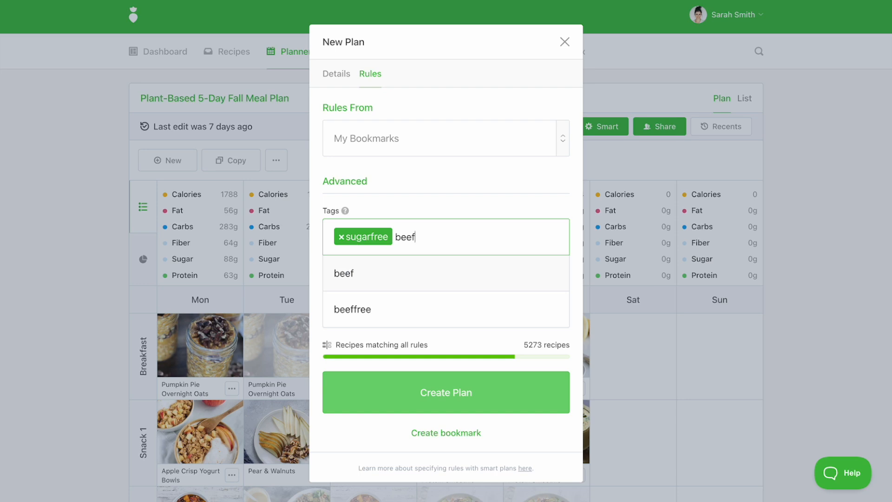
{"action": "left_click", "coordinate": [395, 297]}
{"action": "type", "text": "gr"}
{"action": "left_click", "coordinate": [384, 296]}
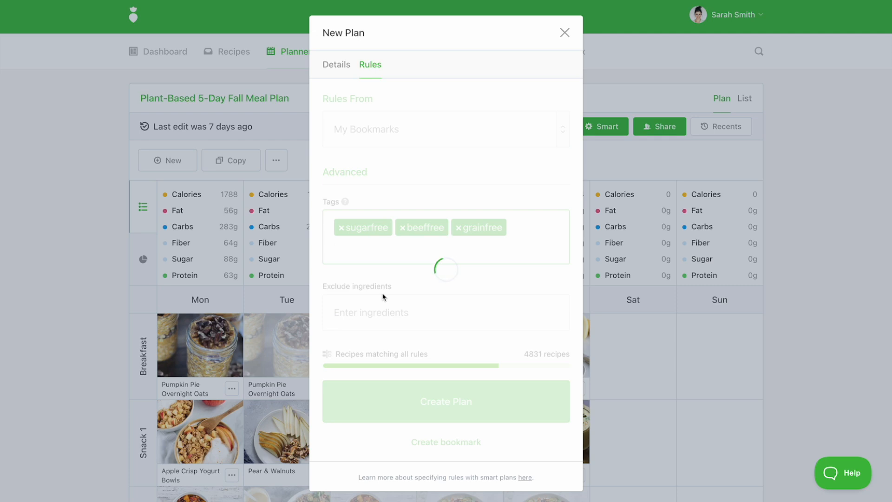
{"action": "left_click", "coordinate": [405, 395]}
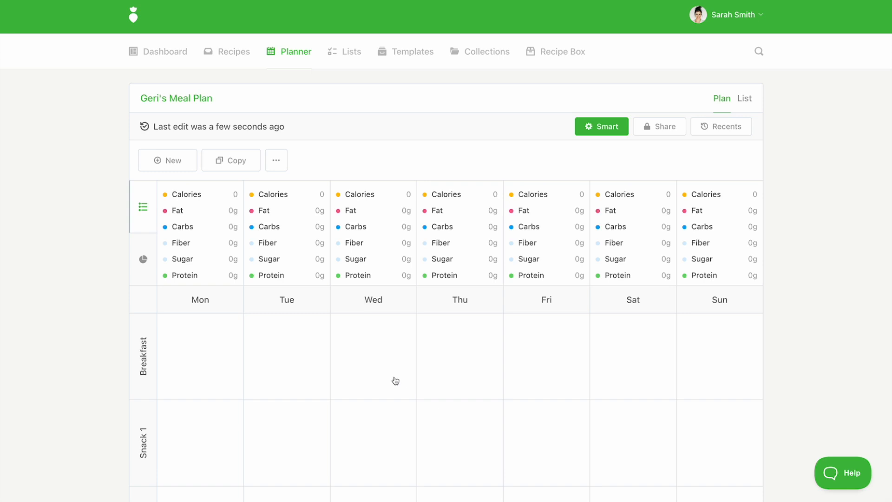
Add the new meal plan to the client's Meal Planning Guide collection.
{"action": "left_click", "coordinate": [276, 163]}
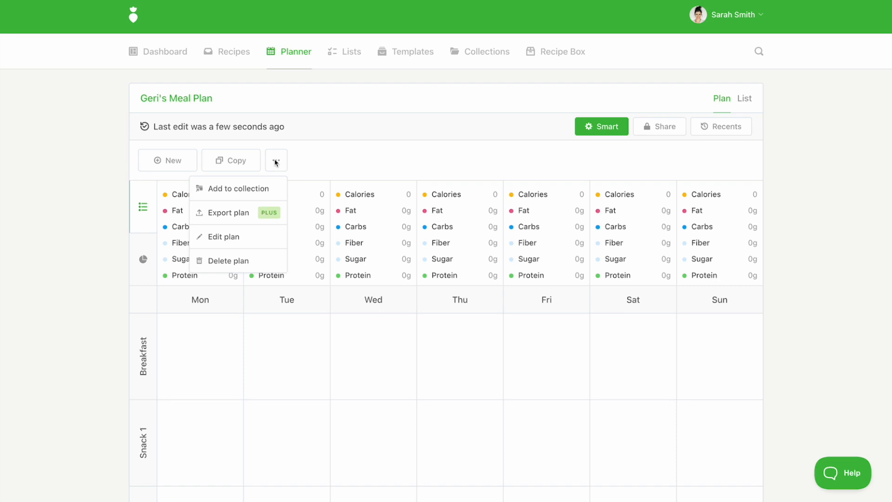
{"action": "left_click", "coordinate": [233, 190]}
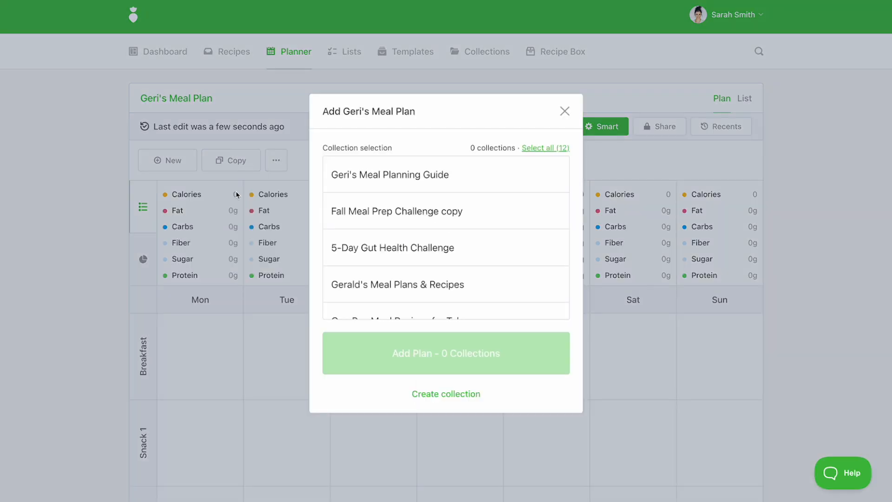
{"action": "left_click", "coordinate": [379, 181]}
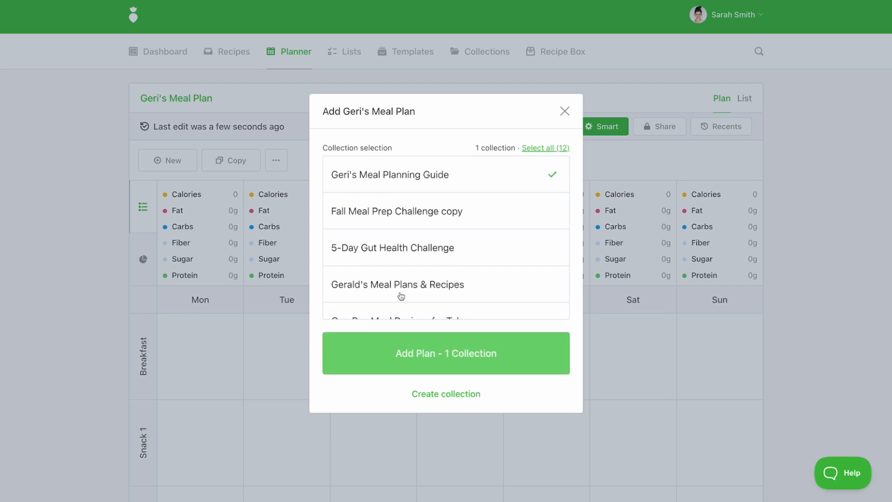
{"action": "left_click", "coordinate": [427, 355]}
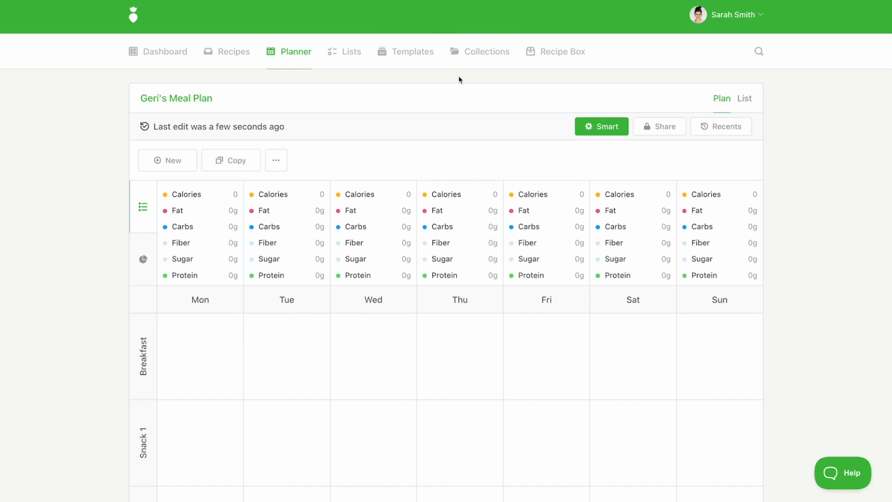
Turn on link sharing for the client's Meal Planning Guide collection and allow anyone with the link to edit.
{"action": "left_click", "coordinate": [472, 62]}
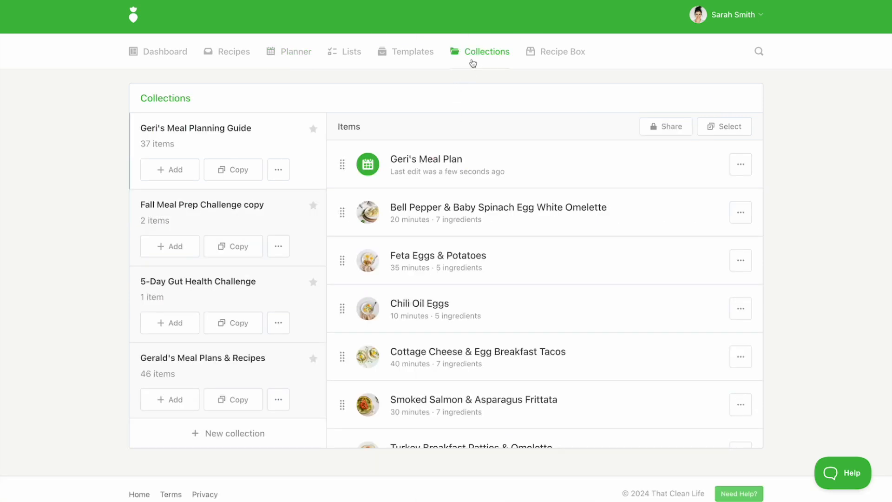
{"action": "left_click", "coordinate": [653, 126]}
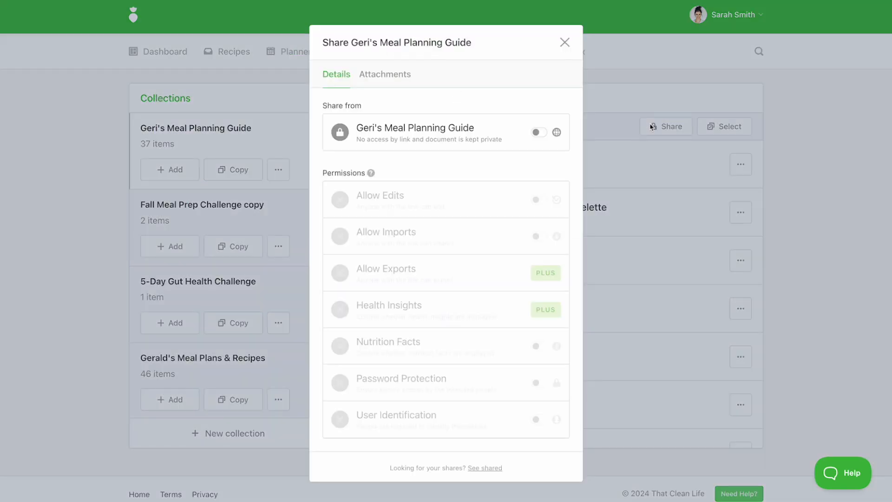
{"action": "left_click", "coordinate": [538, 133]}
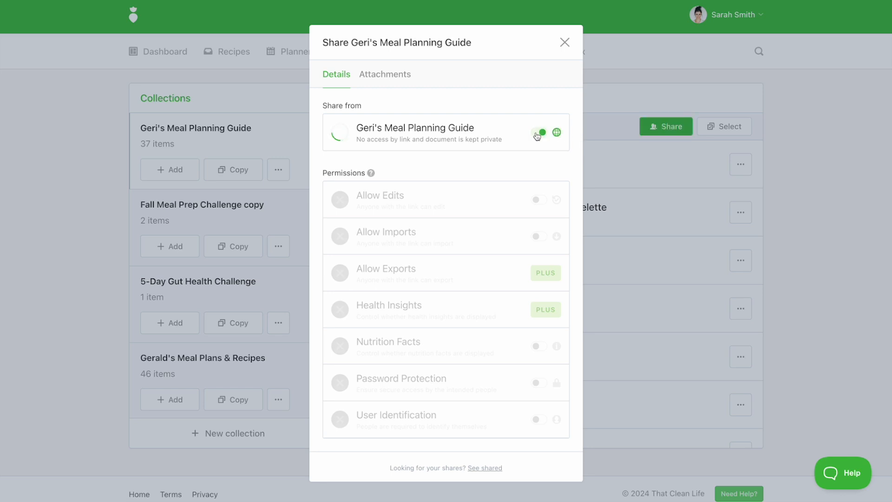
{"action": "left_click", "coordinate": [541, 220]}
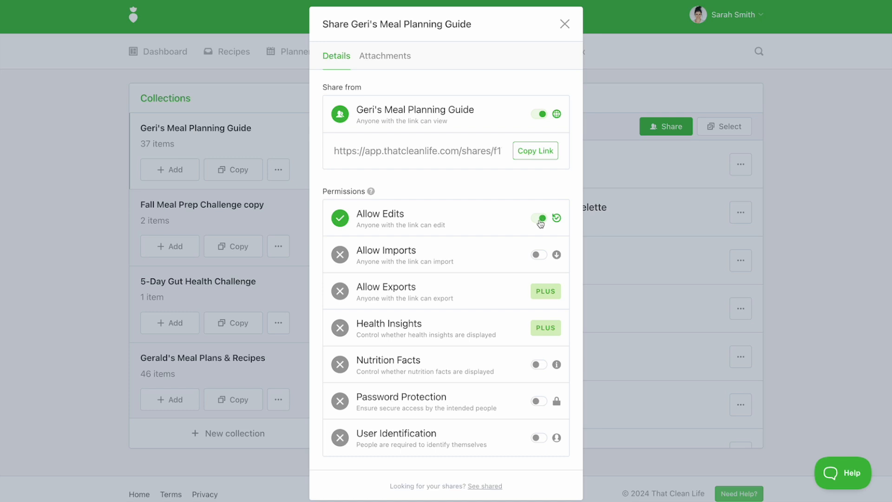
Start a new Rich Text attachment for the shared guide and name it "Instructions".
{"action": "left_click", "coordinate": [384, 58]}
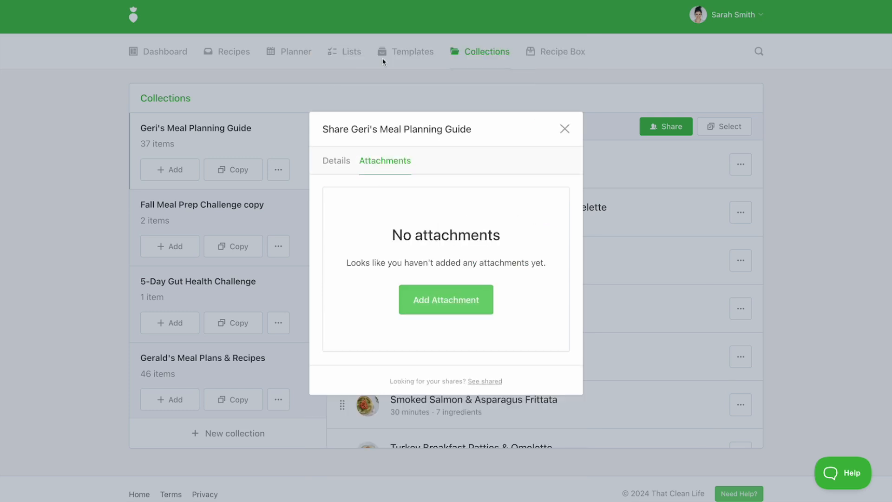
{"action": "left_click", "coordinate": [443, 299]}
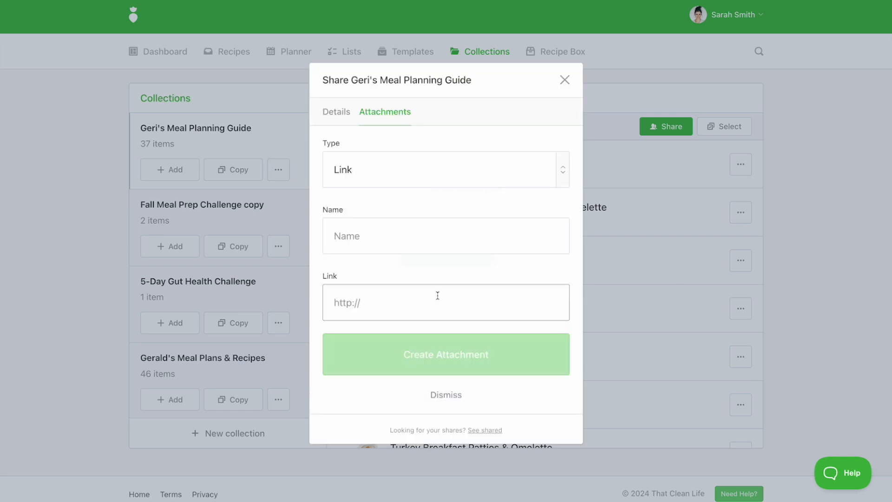
{"action": "left_click", "coordinate": [401, 174]}
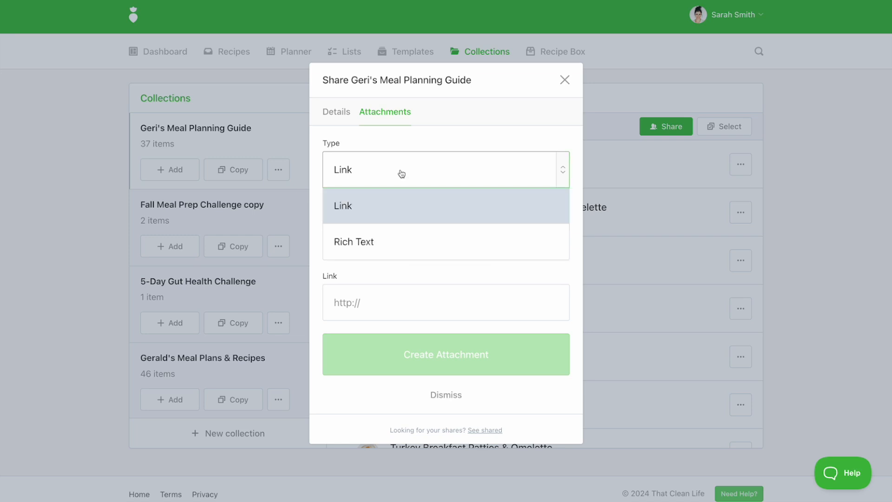
{"action": "left_click", "coordinate": [392, 248]}
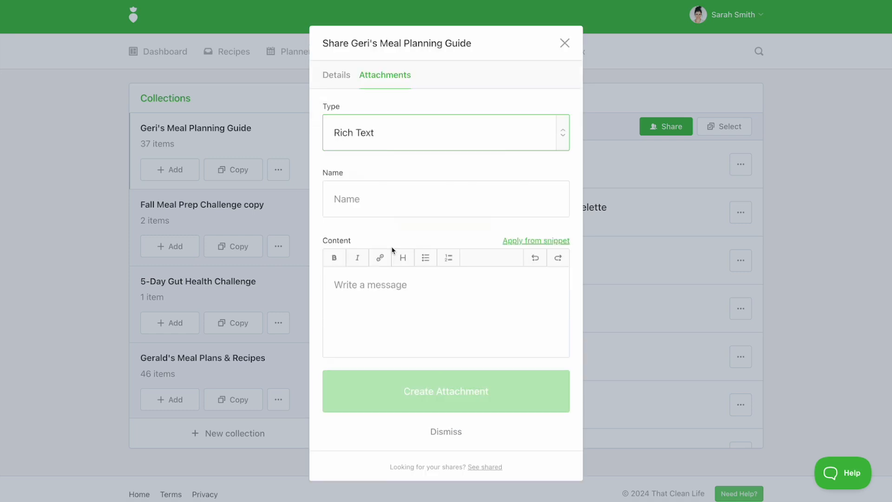
{"action": "left_click", "coordinate": [384, 205]}
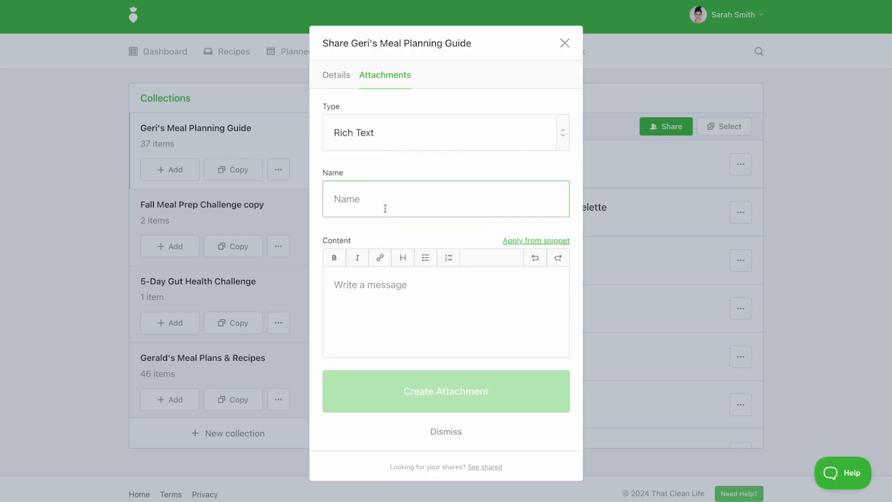
{"action": "type", "text": "Instructions"}
Fill the attachment's content from the Meal Planning Guide Introduction template.
{"action": "left_click", "coordinate": [501, 278]}
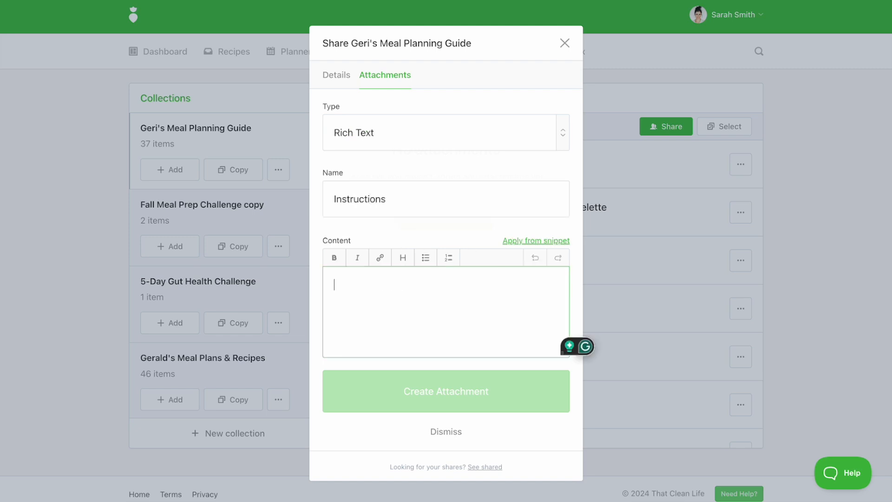
{"action": "left_click", "coordinate": [563, 247]}
{"action": "left_click", "coordinate": [560, 237]}
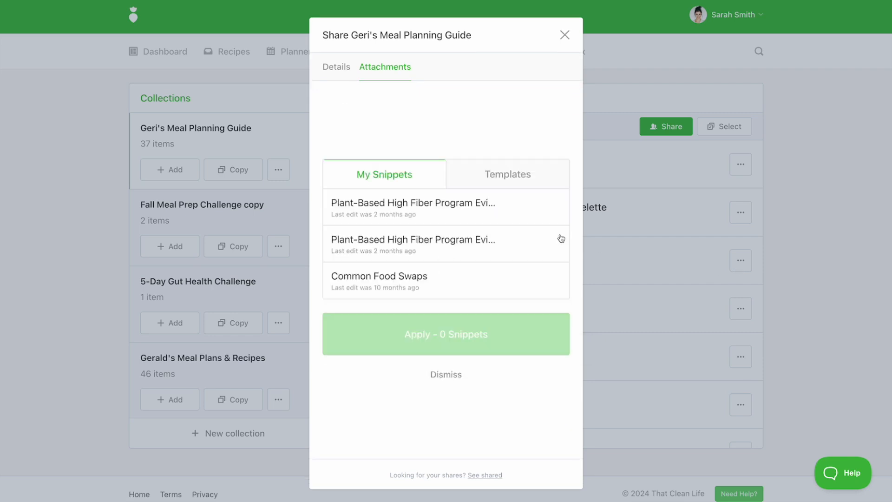
{"action": "left_click", "coordinate": [491, 177]}
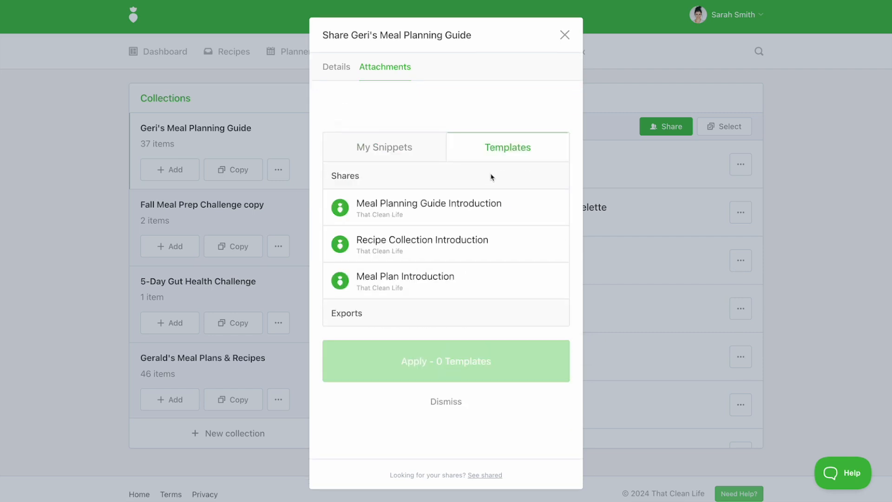
{"action": "left_click", "coordinate": [418, 278]}
{"action": "left_click", "coordinate": [428, 284]}
{"action": "left_click", "coordinate": [441, 219]}
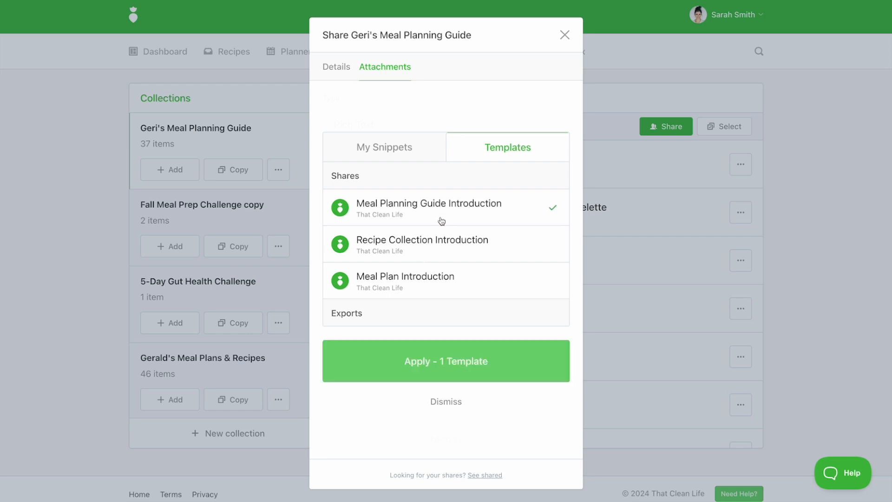
{"action": "left_click", "coordinate": [433, 363]}
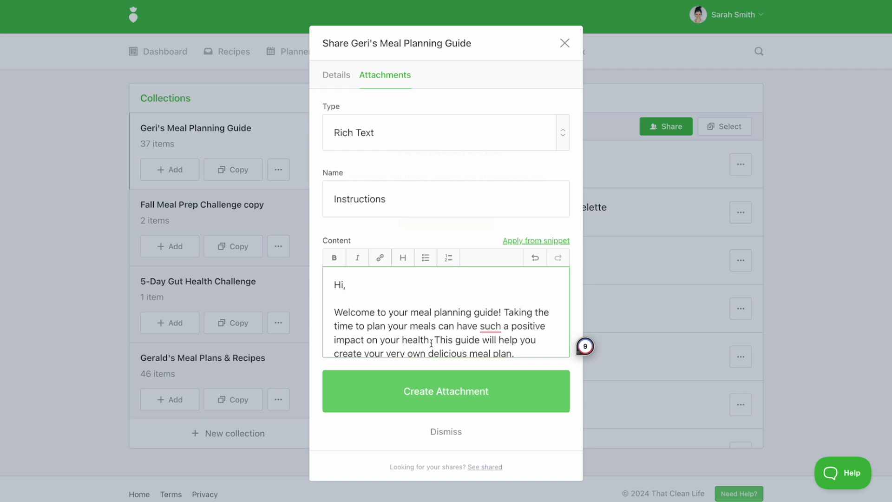
Review the message text, create the Instructions attachment and pin it.
{"action": "scroll", "coordinate": [431, 342], "scroll_direction": "down", "scroll_amount": 2}
{"action": "scroll", "coordinate": [430, 336], "scroll_direction": "down", "scroll_amount": 2}
{"action": "left_click", "coordinate": [436, 398]}
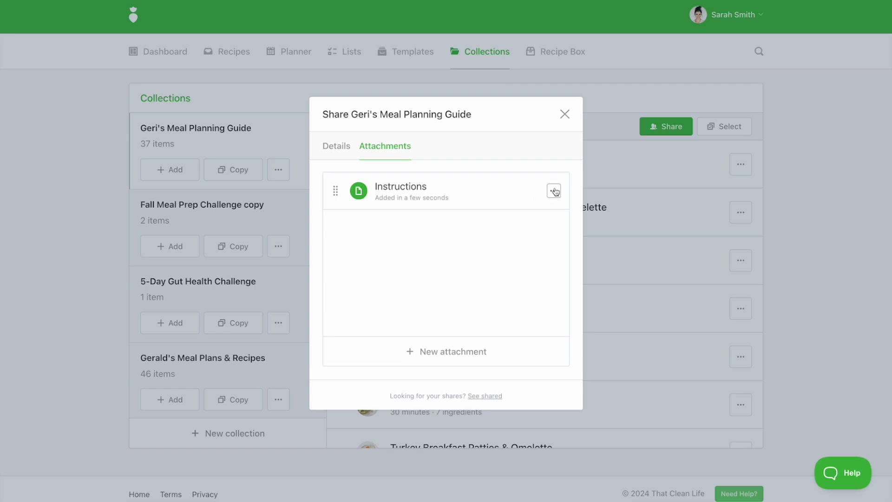
{"action": "left_click", "coordinate": [554, 191]}
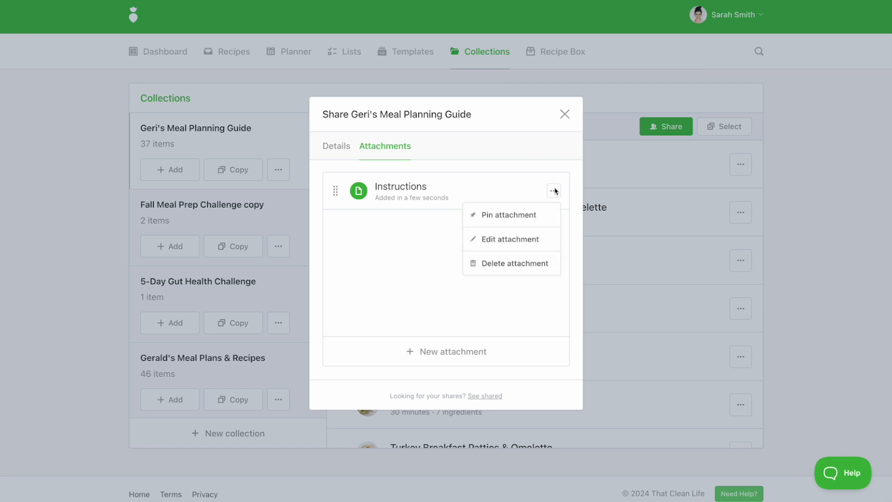
{"action": "left_click", "coordinate": [525, 216]}
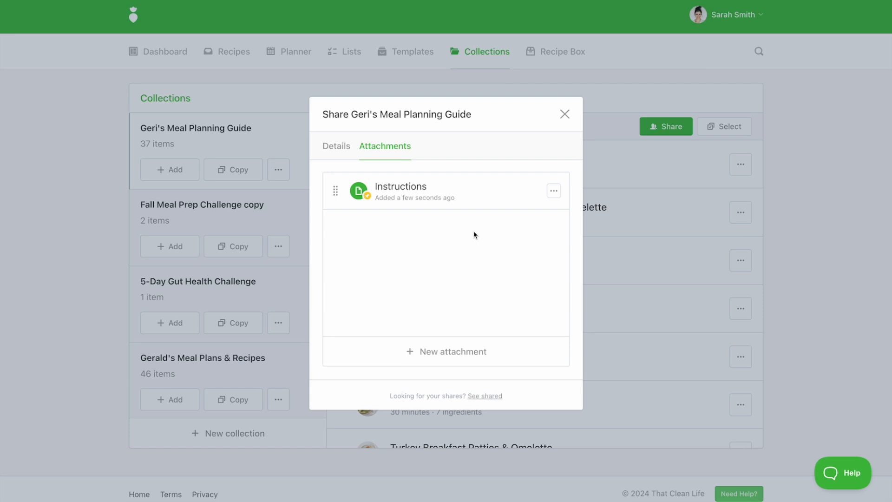
Create a Link attachment named "Video Tutorial" with the copied URL pasted as its link.
{"action": "left_click", "coordinate": [438, 354]}
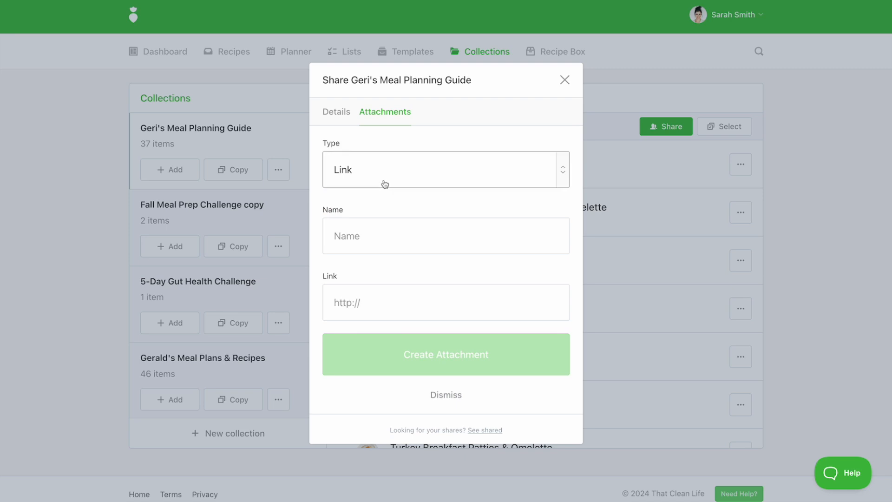
{"action": "left_click", "coordinate": [382, 232]}
{"action": "type", "text": "Video Tutorial"}
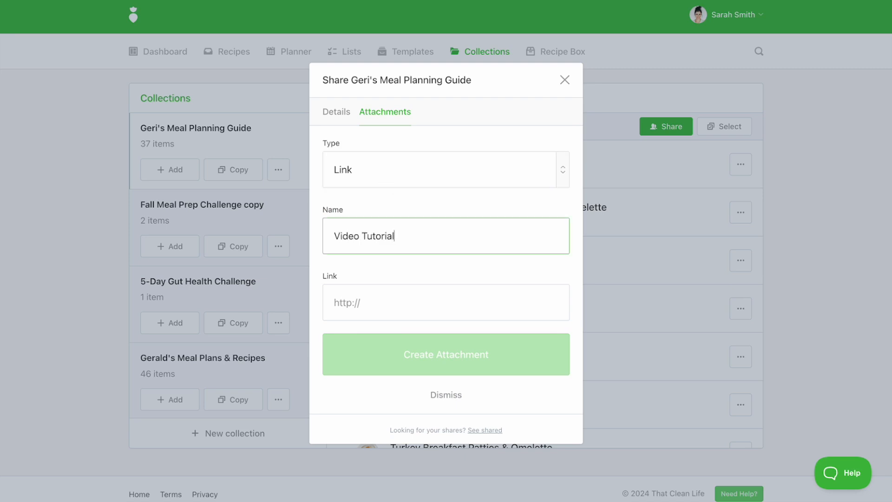
{"action": "left_click", "coordinate": [363, 309]}
{"action": "key", "text": "ctrl+v"}
{"action": "left_click", "coordinate": [372, 347]}
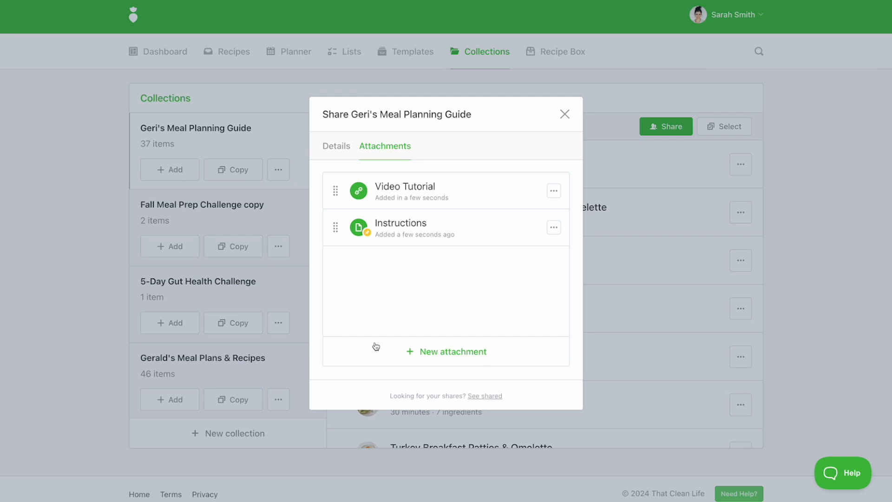
Copy the guide's share link, open it in a new browser page and close the pinned Instructions message.
{"action": "left_click", "coordinate": [337, 147]}
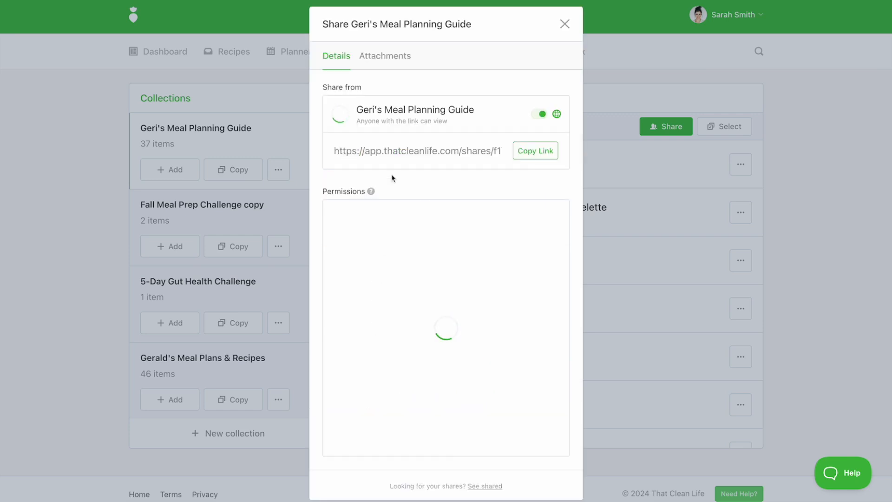
{"action": "left_click", "coordinate": [536, 151]}
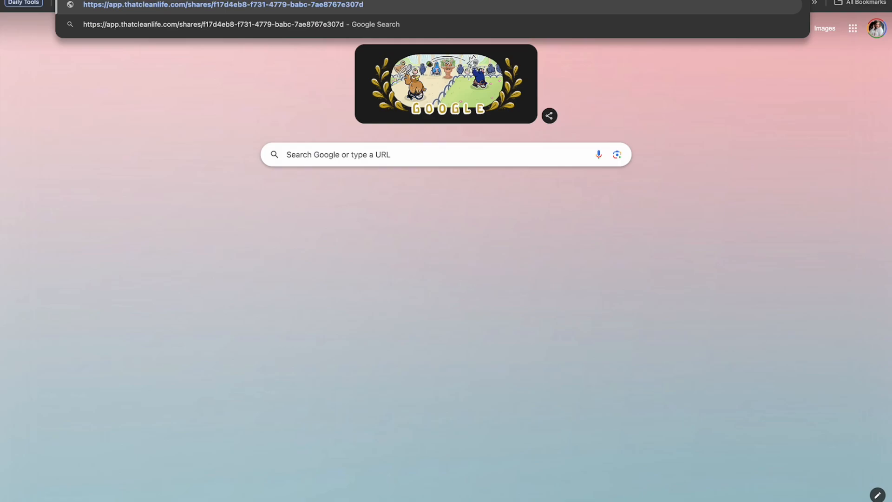
{"action": "key", "text": "Return"}
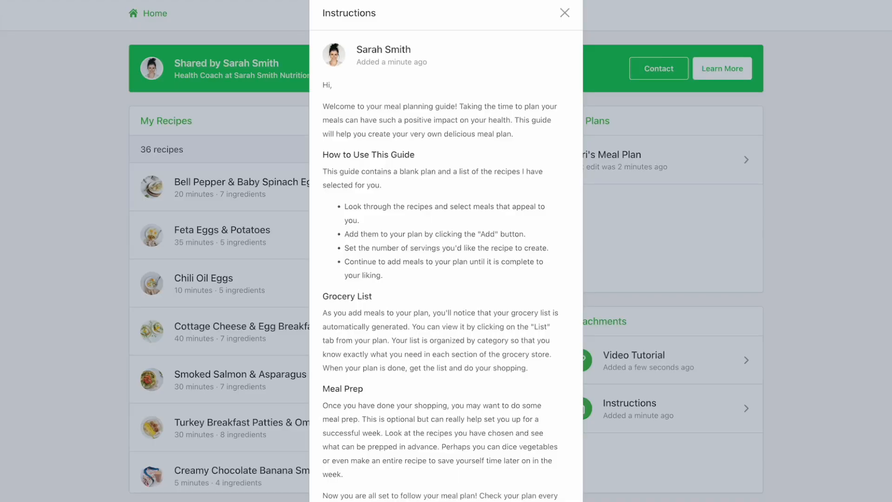
{"action": "left_click", "coordinate": [658, 252]}
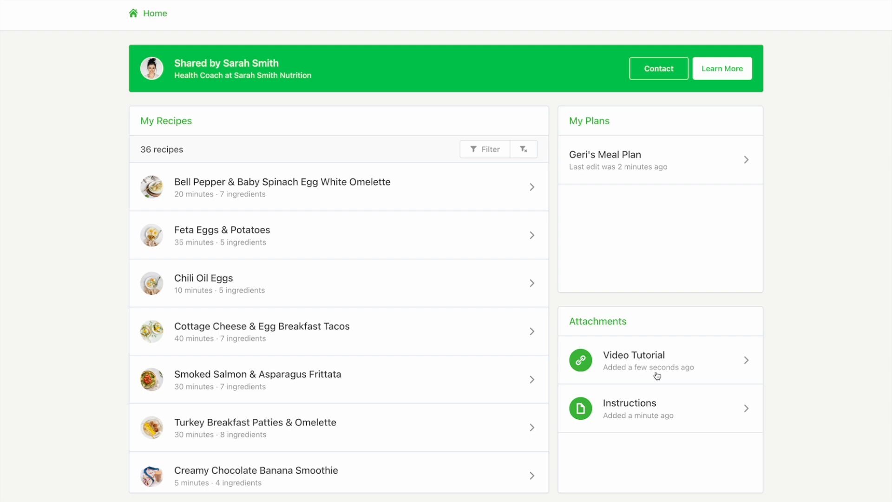
View the Chili Oil Eggs recipe in the shared guide and return to the guide's home page.
{"action": "left_click", "coordinate": [271, 280]}
{"action": "scroll", "coordinate": [271, 279], "scroll_direction": "down", "scroll_amount": 4}
{"action": "scroll", "coordinate": [271, 279], "scroll_direction": "up", "scroll_amount": 4}
{"action": "left_click", "coordinate": [150, 14]}
Open the client's meal plan in the shared guide and try adding a recipe to Monday's breakfast.
{"action": "left_click", "coordinate": [689, 166]}
{"action": "scroll", "coordinate": [360, 302], "scroll_direction": "down", "scroll_amount": 2}
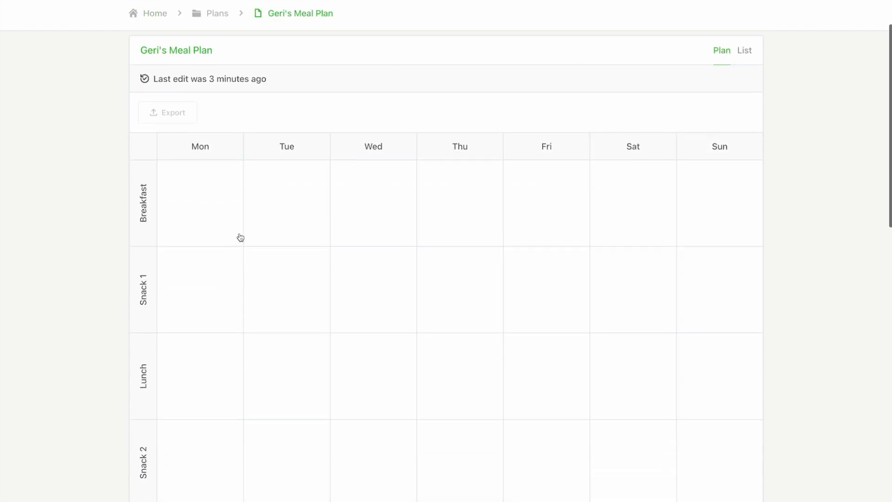
{"action": "left_click", "coordinate": [240, 237]}
{"action": "left_click", "coordinate": [453, 235]}
{"action": "left_click", "coordinate": [380, 304]}
{"action": "left_click", "coordinate": [376, 340]}
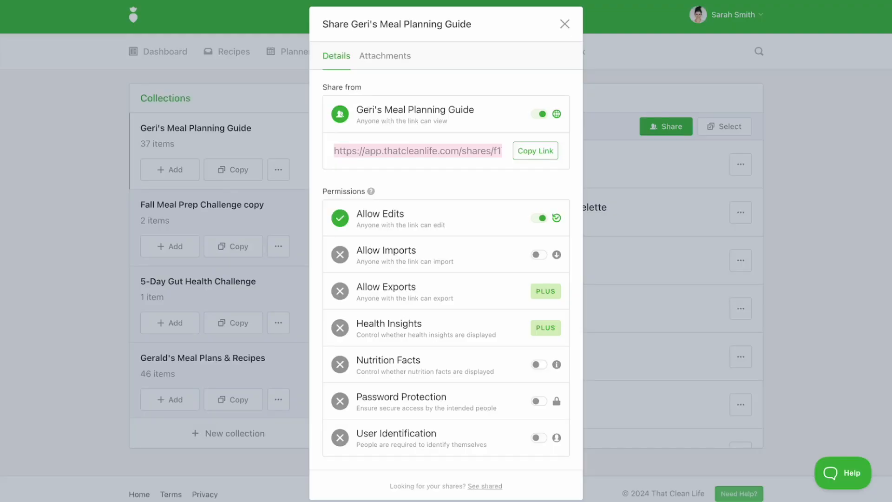
Close the guide's sharing settings and open the business section of the account settings, down to the theme color.
{"action": "left_click", "coordinate": [642, 111]}
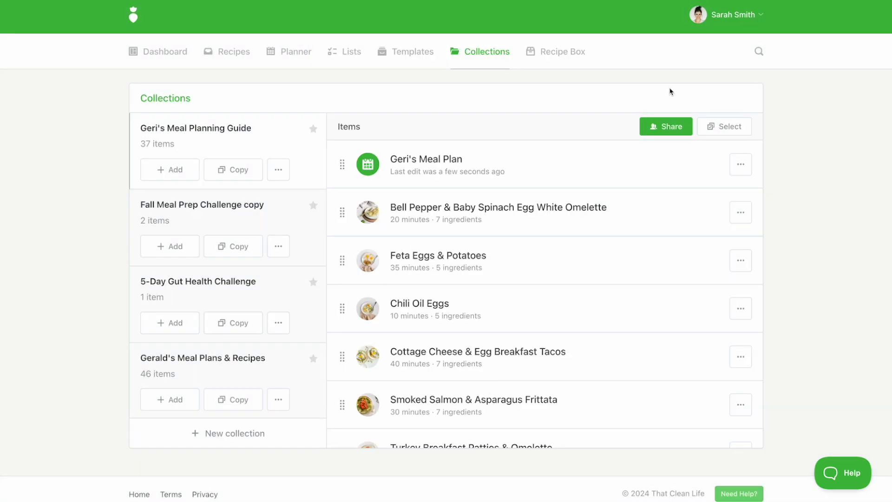
{"action": "left_click", "coordinate": [709, 19]}
{"action": "left_click", "coordinate": [679, 128]}
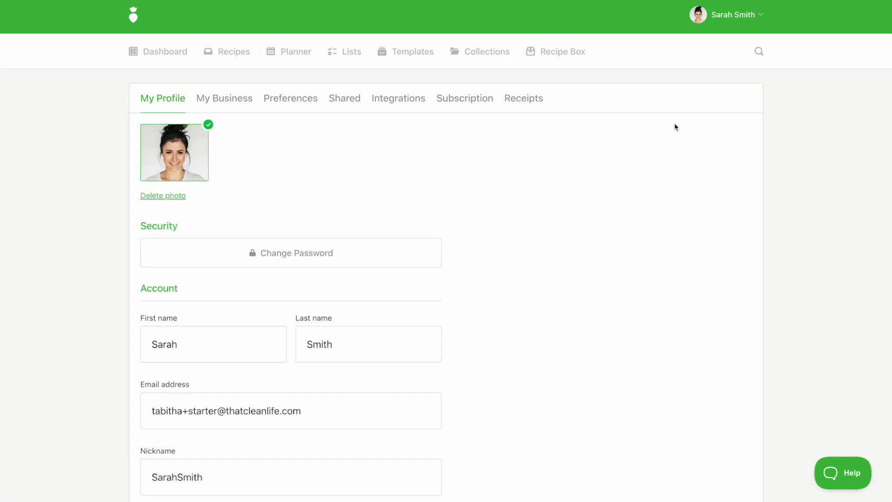
{"action": "left_click", "coordinate": [227, 104]}
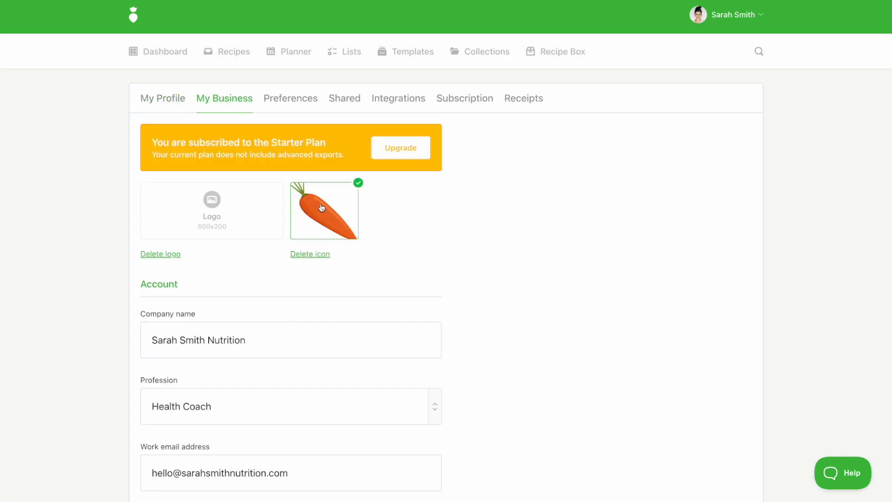
{"action": "scroll", "coordinate": [416, 305], "scroll_direction": "down", "scroll_amount": 5}
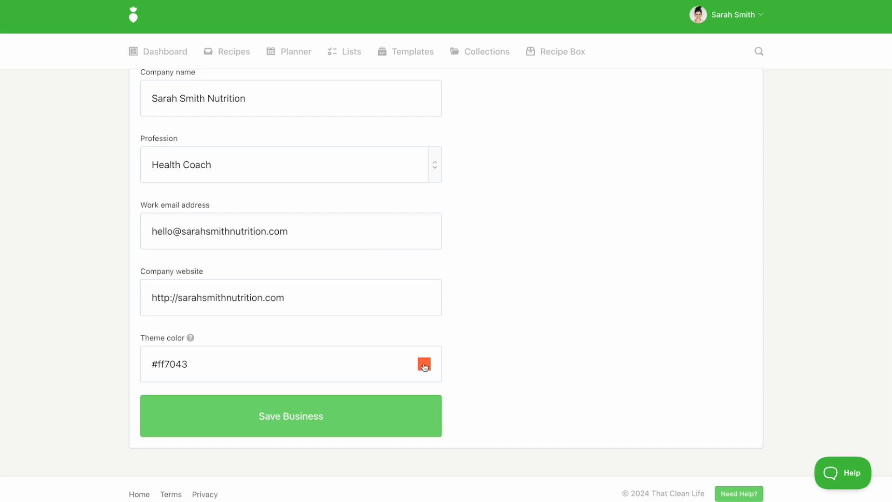
View the available business theme colors, close the palette without picking a new one and save the business settings.
{"action": "left_click", "coordinate": [424, 364]}
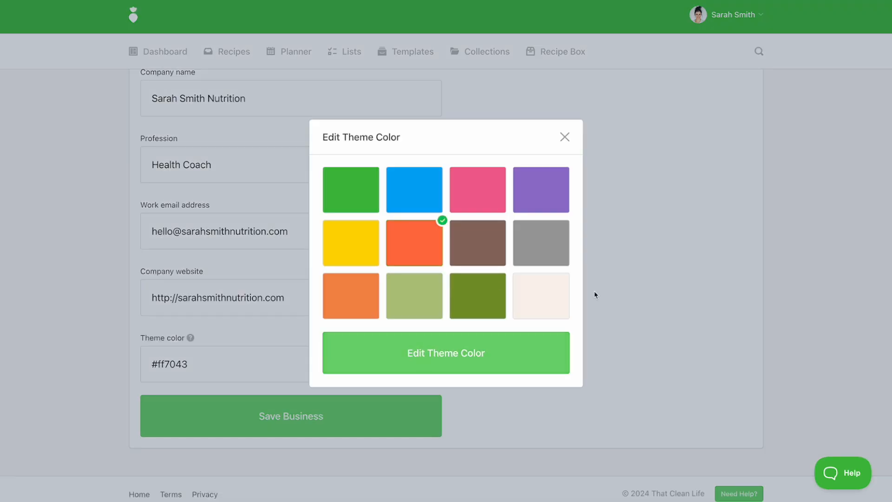
{"action": "left_click", "coordinate": [678, 292]}
{"action": "left_click", "coordinate": [305, 416]}
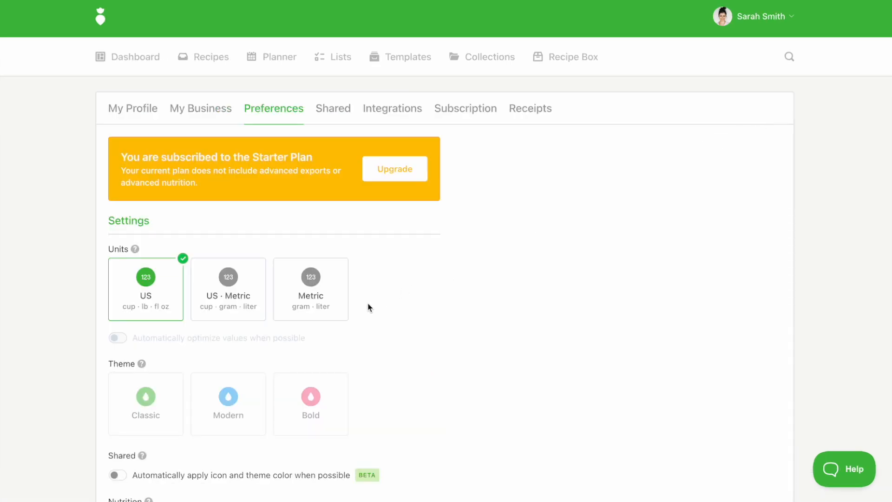
In the account preferences, toggle automatic application of the icon and theme color to shared content and save the preferences.
{"action": "scroll", "coordinate": [368, 308], "scroll_direction": "down", "scroll_amount": 3}
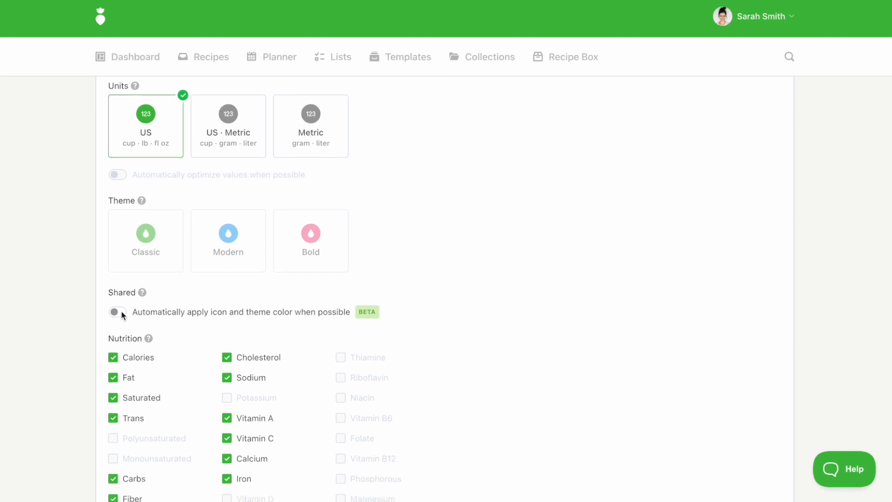
{"action": "left_click", "coordinate": [116, 312]}
{"action": "scroll", "coordinate": [87, 315], "scroll_direction": "down", "scroll_amount": 10}
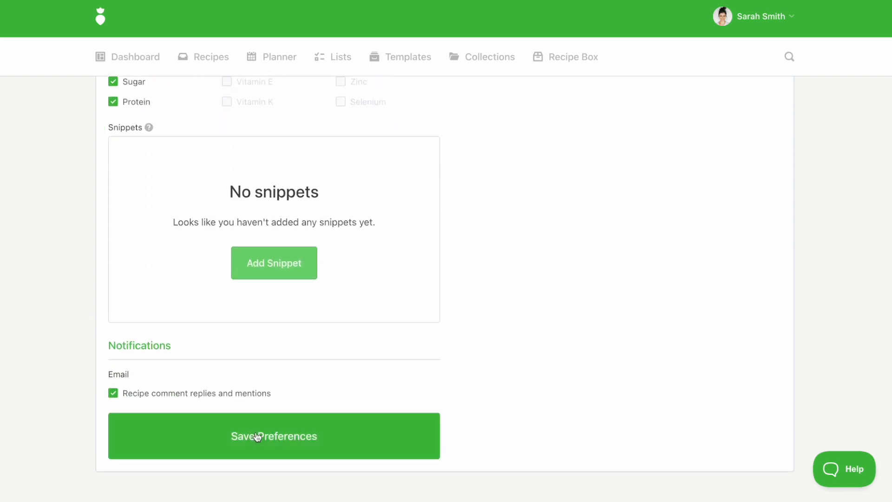
{"action": "left_click", "coordinate": [257, 437]}
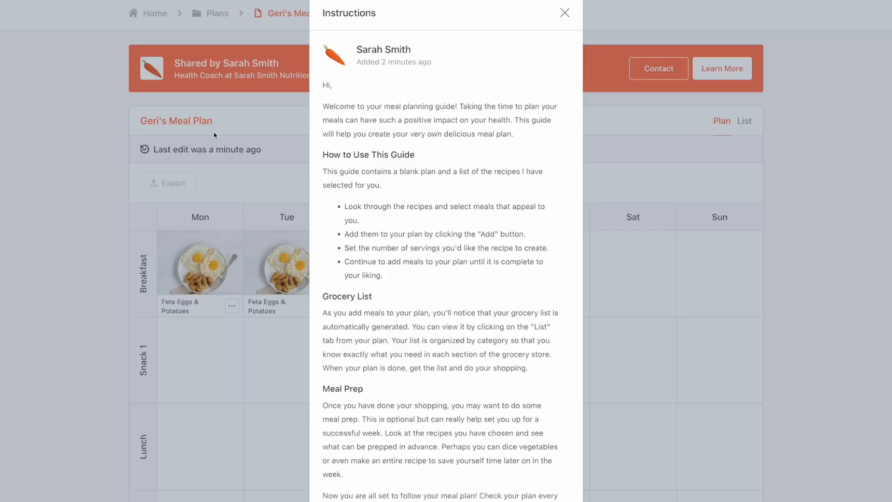
Close the Instructions message over the shared meal plan, view the branded plan and go to the guide's home page.
{"action": "left_click", "coordinate": [597, 158]}
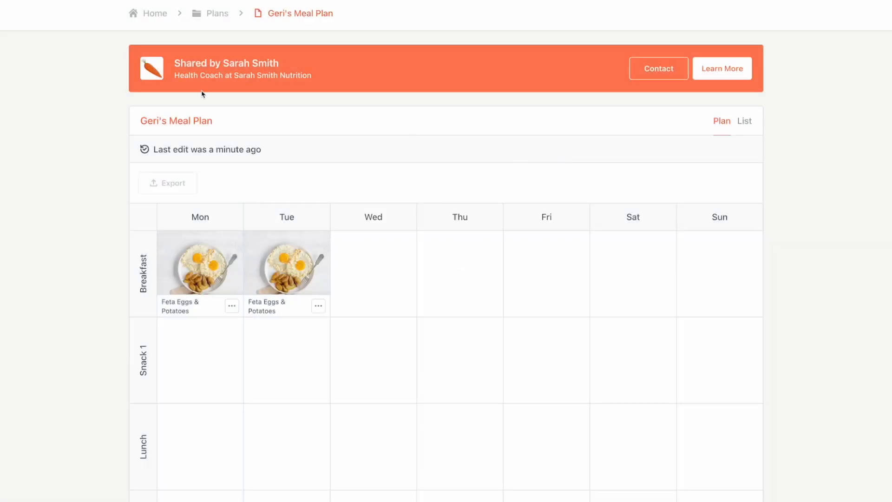
{"action": "left_click", "coordinate": [155, 20]}
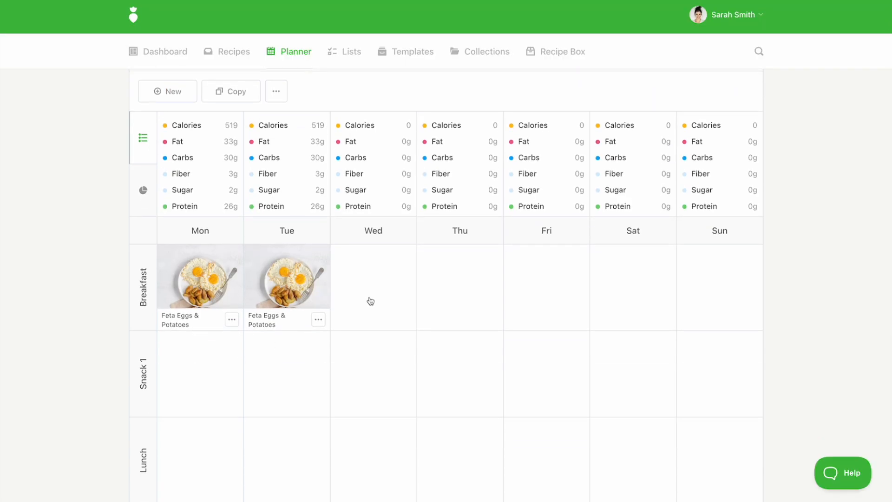